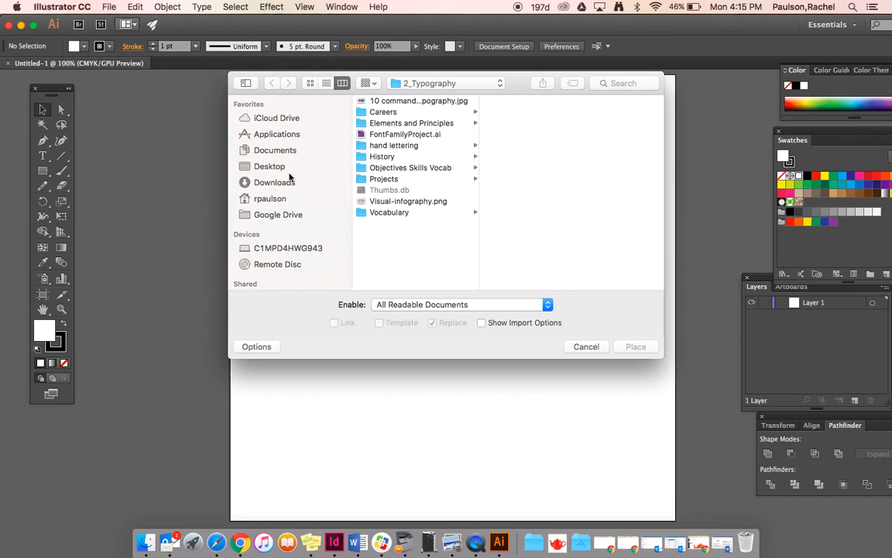
Place the linked image tea pot.jpg from the Downloads folder near the artboard's upper-left corner
left_click(283, 180)
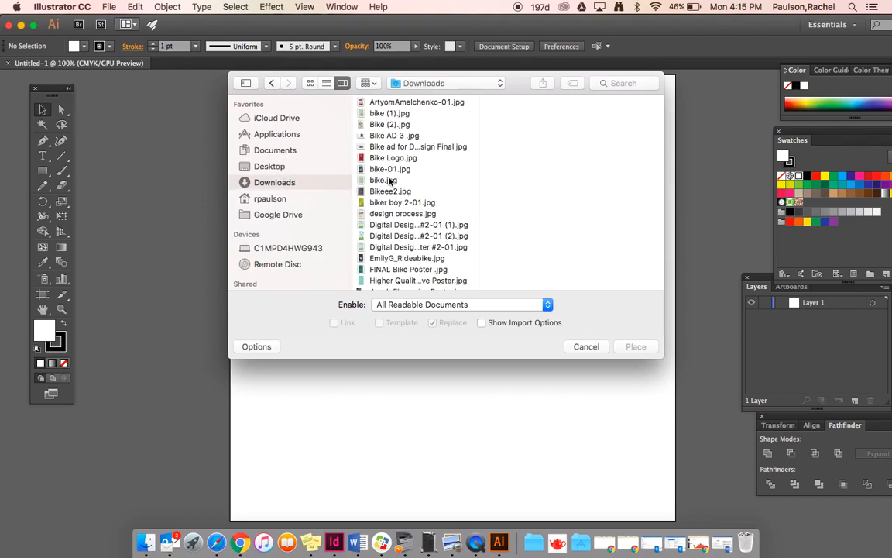
scroll(406, 200, "down", 5)
left_click(390, 207)
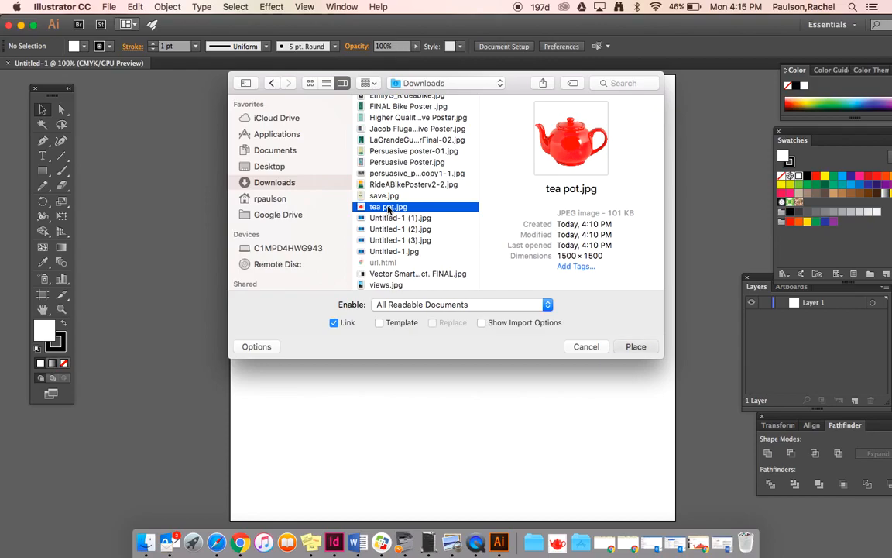
double_click(390, 207)
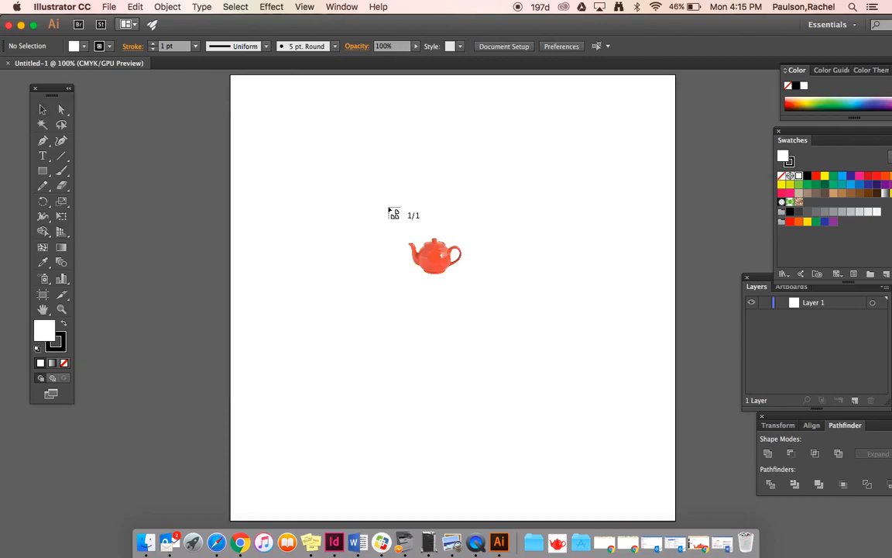
left_click(264, 137)
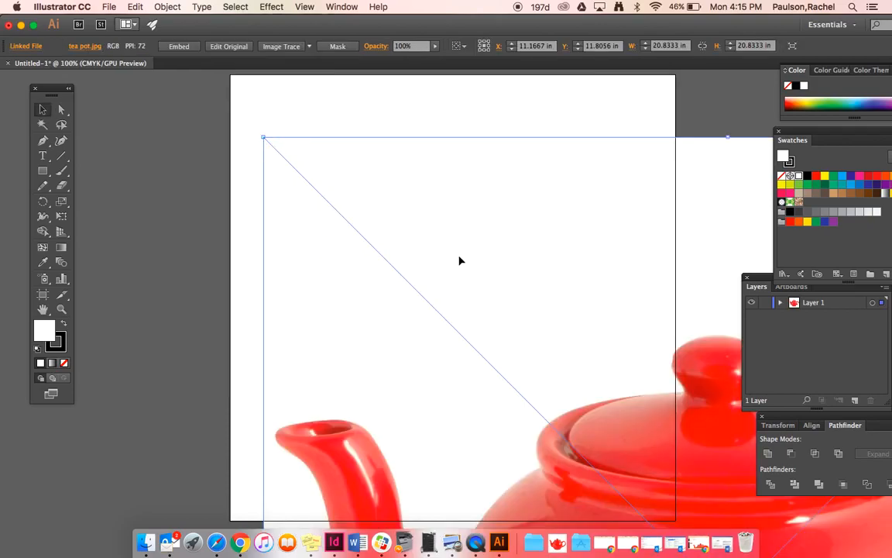
Scale the teapot photo down proportionally and centre it so the whole teapot fits on the artboard, then deselect it
left_click(263, 137)
left_click(319, 228)
left_click_drag(265, 138, 541, 415)
left_click_drag(623, 464, 418, 328)
left_click_drag(554, 409, 363, 203)
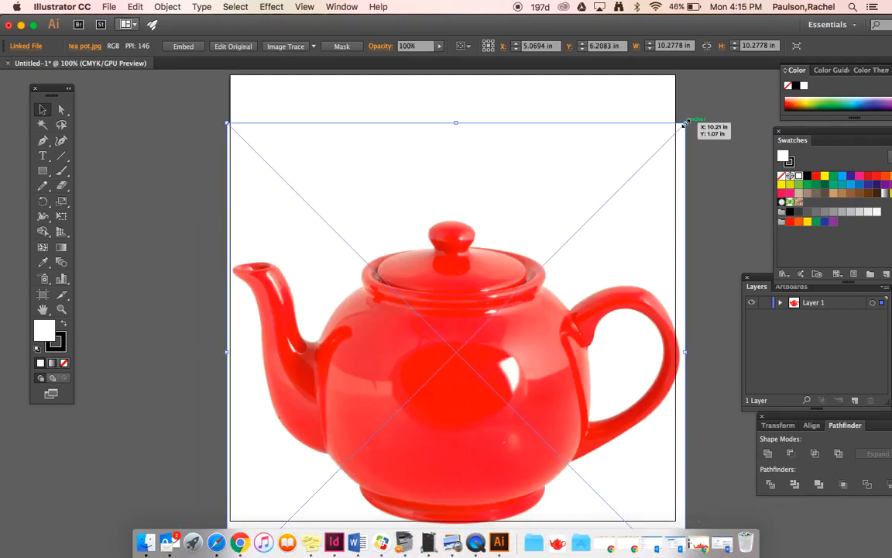
left_click_drag(685, 125, 618, 198)
left_click_drag(535, 302, 557, 211)
left_click(678, 292)
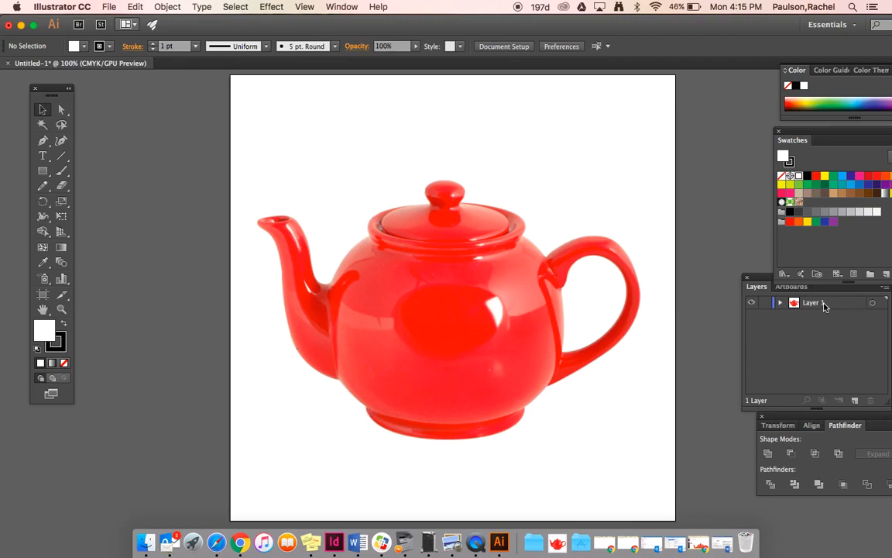
Lock the teapot photo's layer and add a new layer above it with the default layer options
left_click_drag(757, 285, 707, 306)
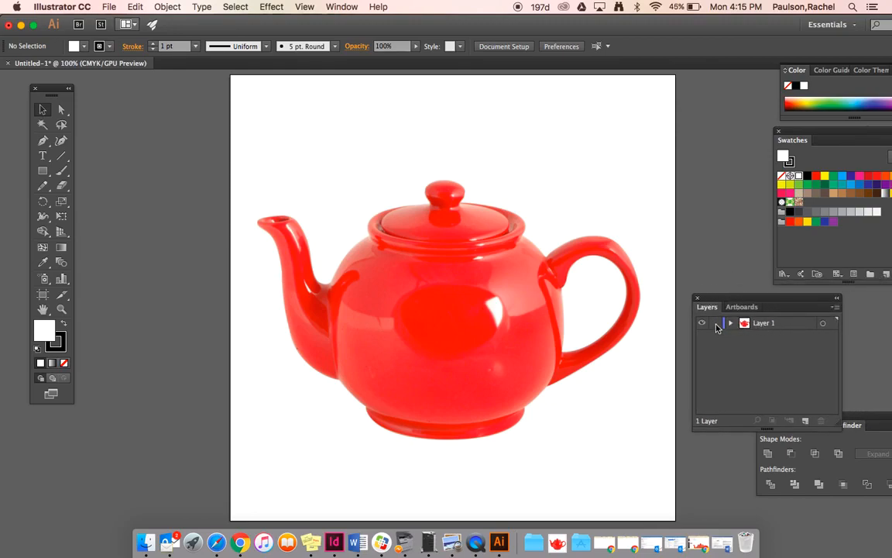
left_click(835, 307)
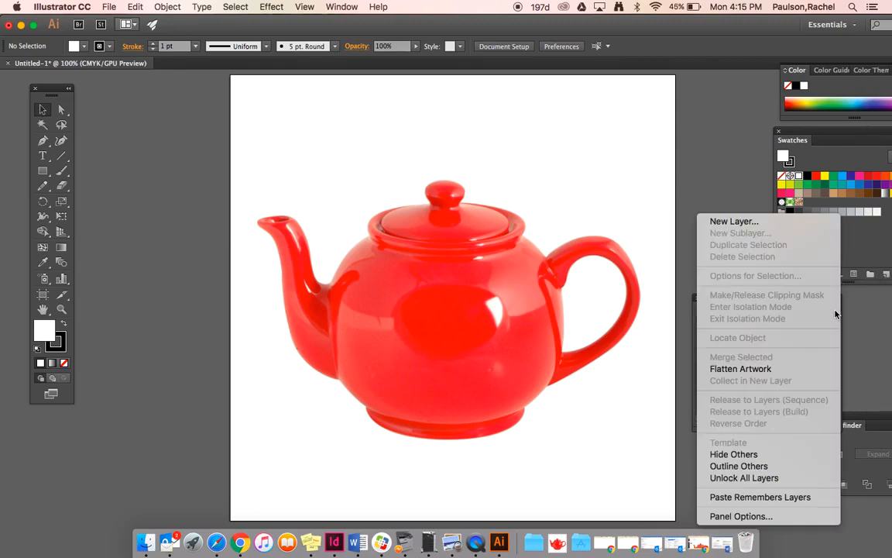
left_click(760, 222)
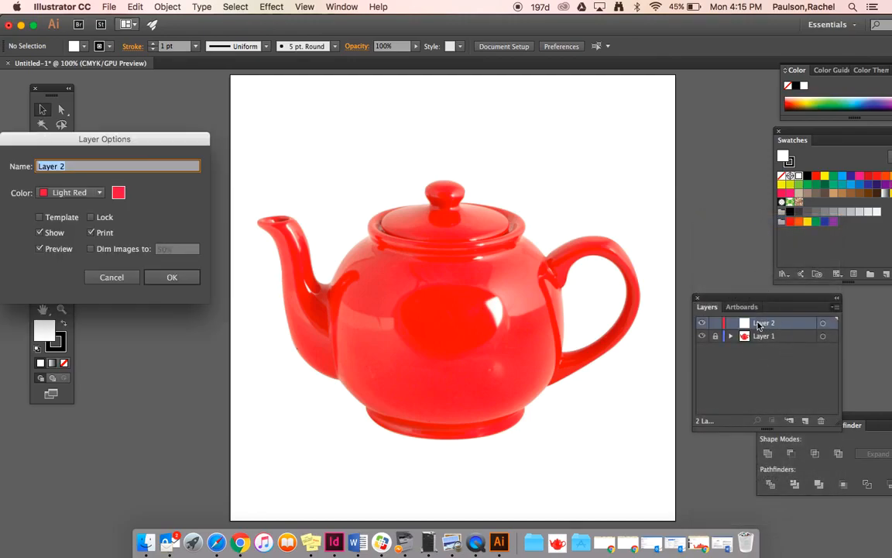
left_click(164, 277)
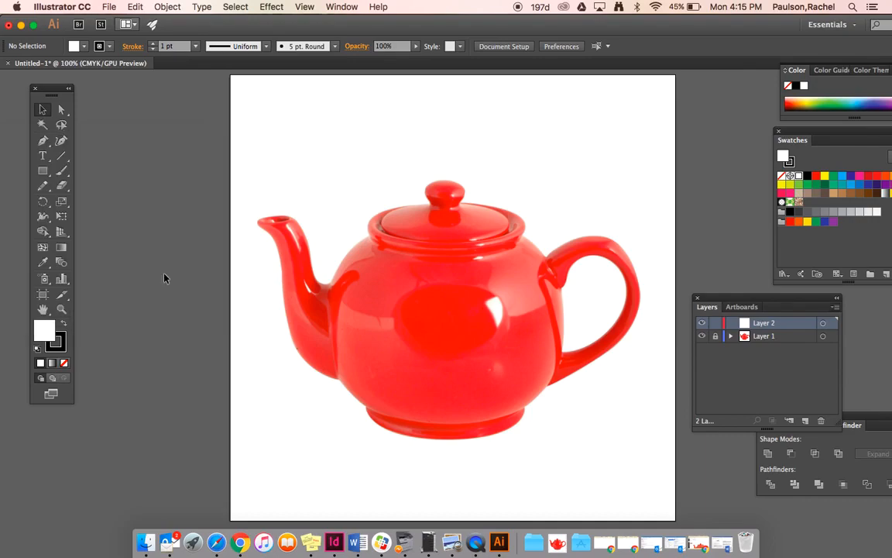
left_click(701, 336)
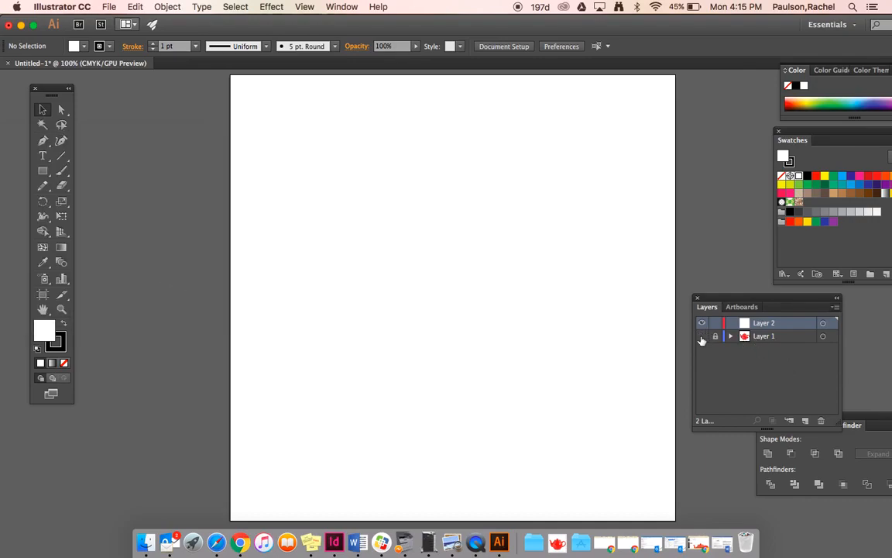
left_click(702, 336)
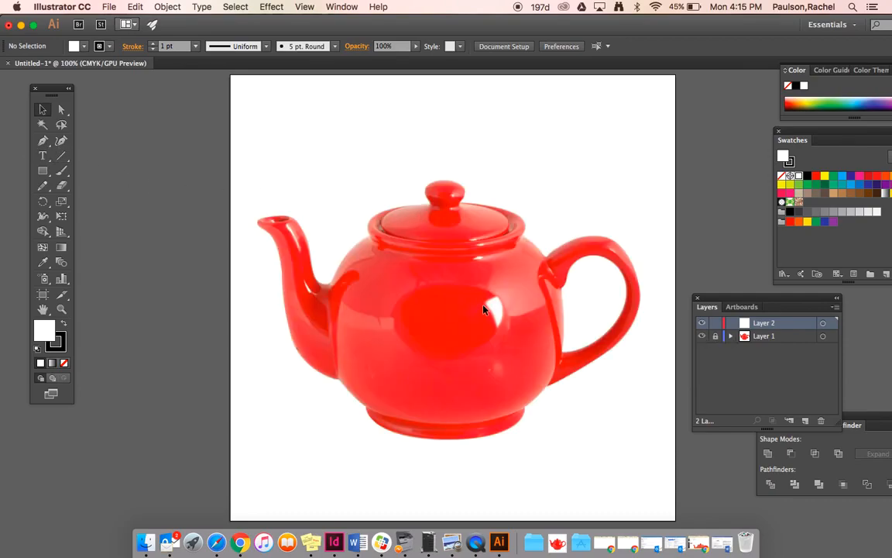
Switch to Chrome and find the open Logo Design Exercises & Pen Tool presentation, moving it ahead of the other open pages
left_click(241, 544)
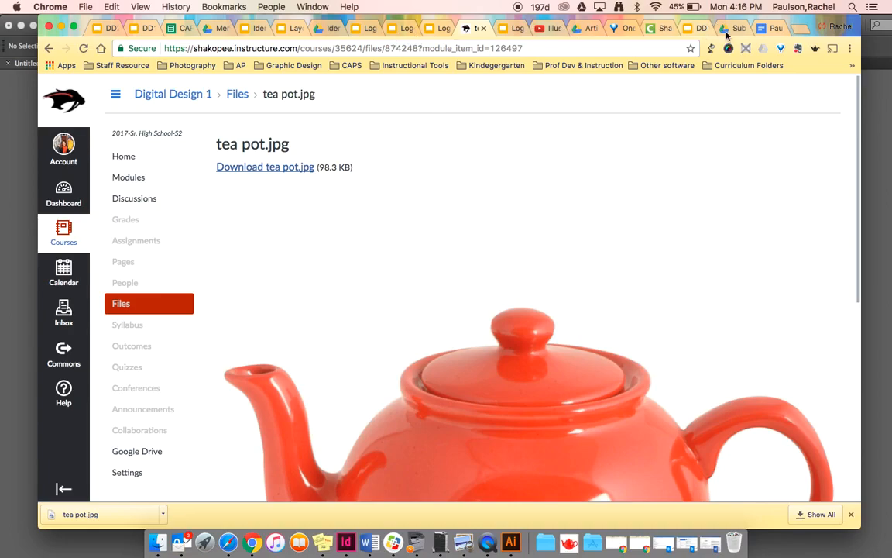
left_click(770, 28)
left_click(736, 29)
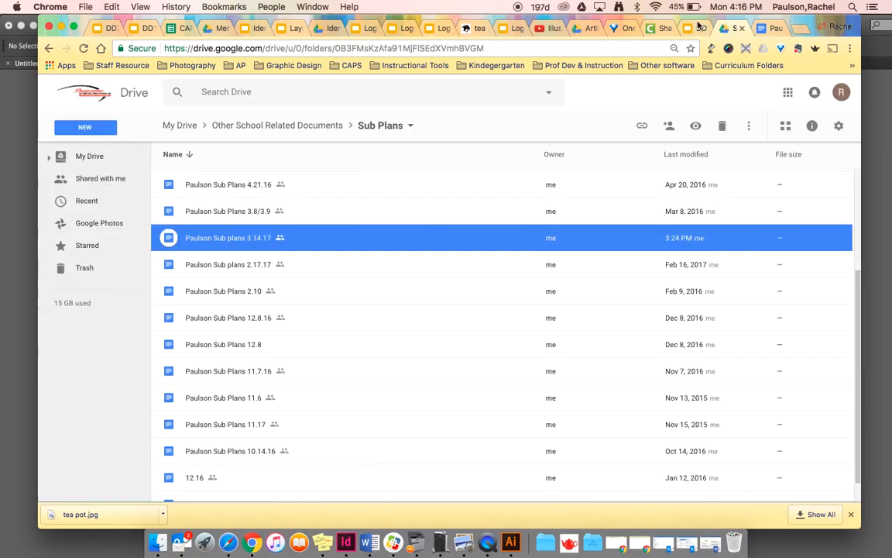
left_click(697, 29)
left_click(658, 29)
left_click(625, 29)
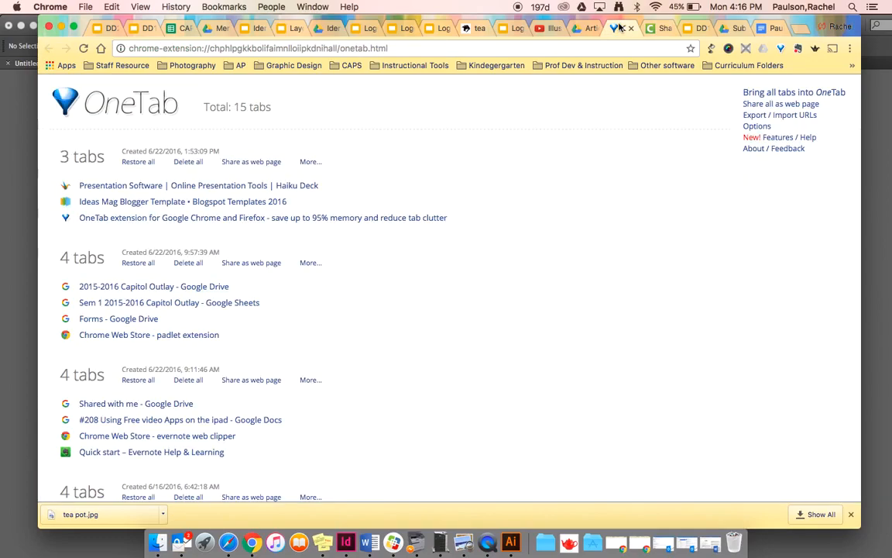
left_click(548, 28)
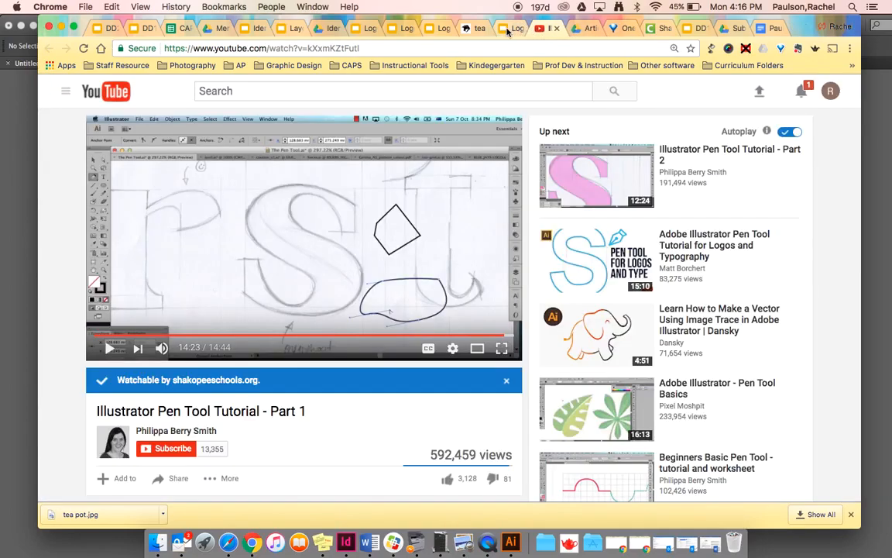
left_click(513, 28)
left_click(469, 29)
left_click(396, 29)
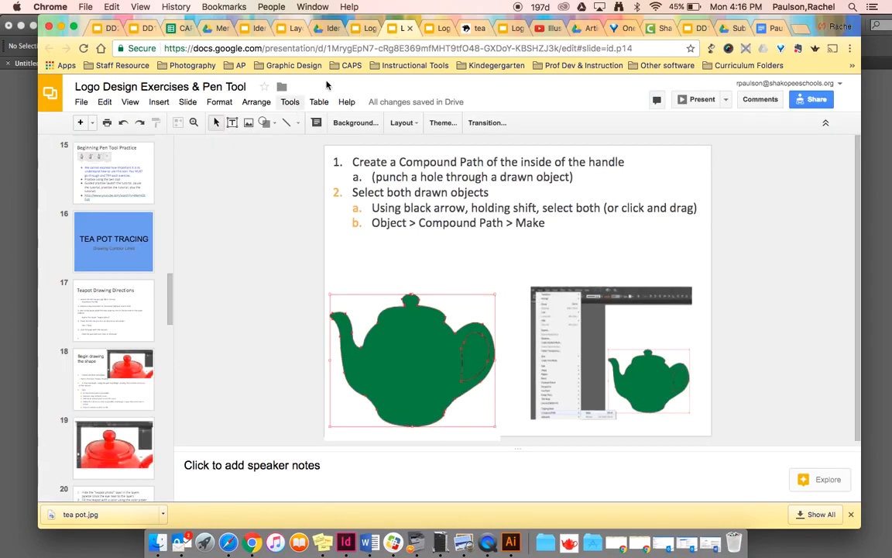
left_click_drag(360, 29, 98, 35)
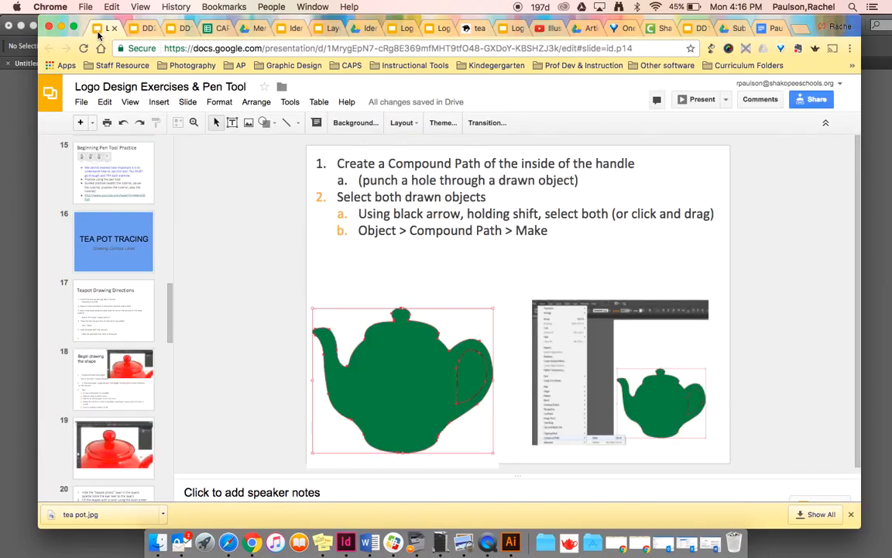
Examine the presentation's tea pot tracing slides, from the title slide through Teapot Drawing Directions to Begin drawing the shape
scroll(144, 268, "down", 1)
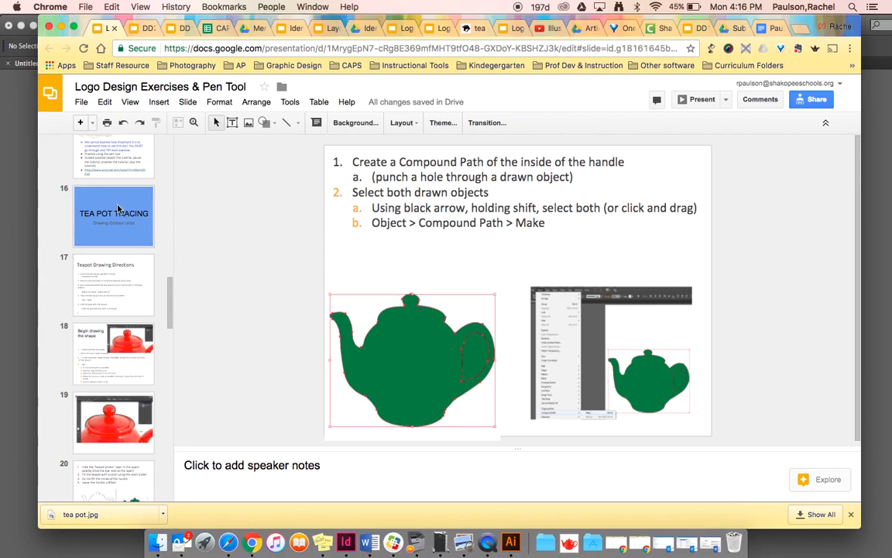
left_click(118, 207)
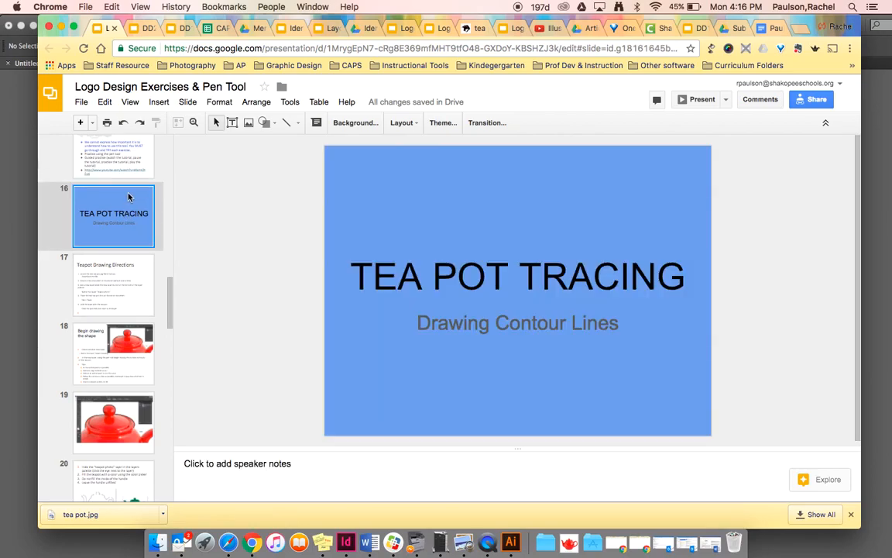
key("Down")
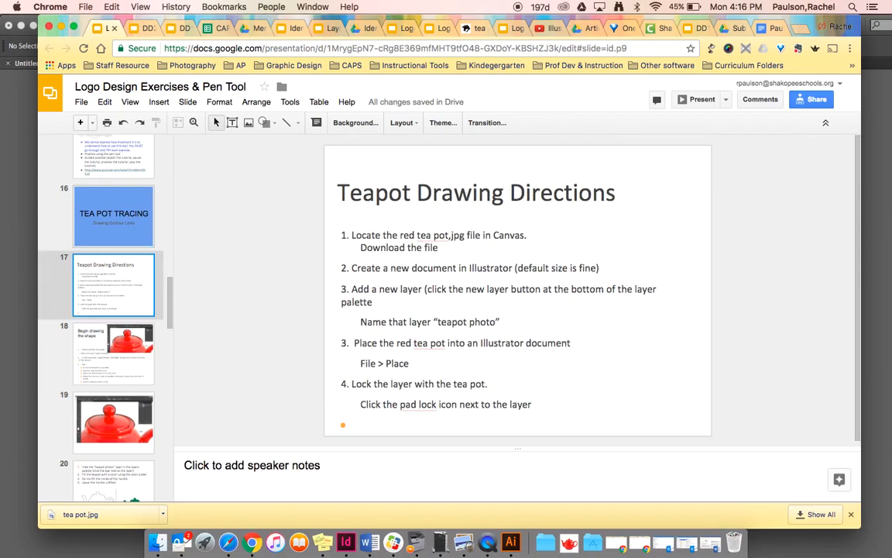
key("Down")
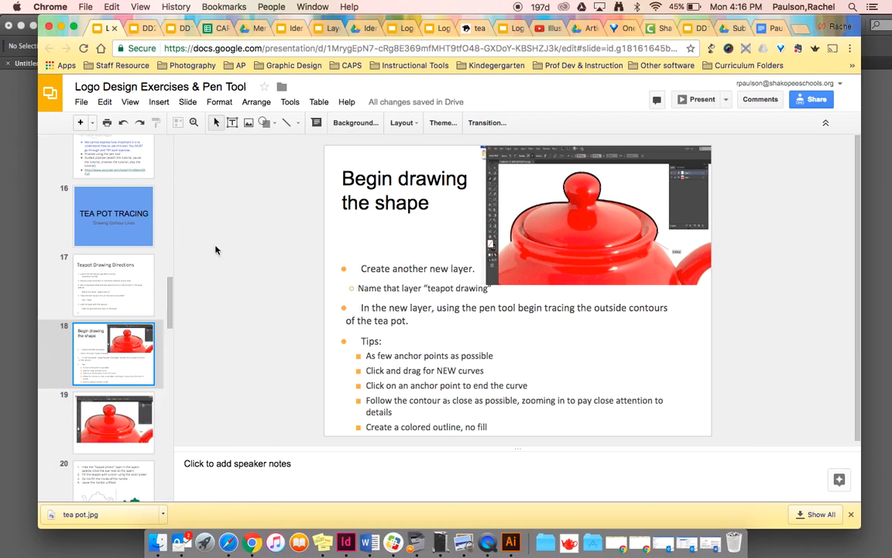
Switch back to Illustrator and set up the Pen tool with no fill and a black stroke for tracing the lid
left_click(509, 548)
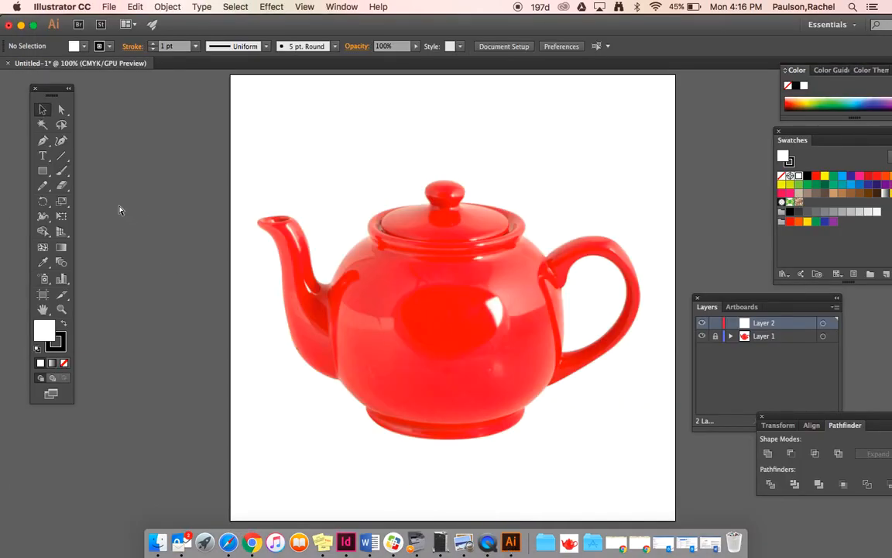
key("super+equal")
key("super+equal")
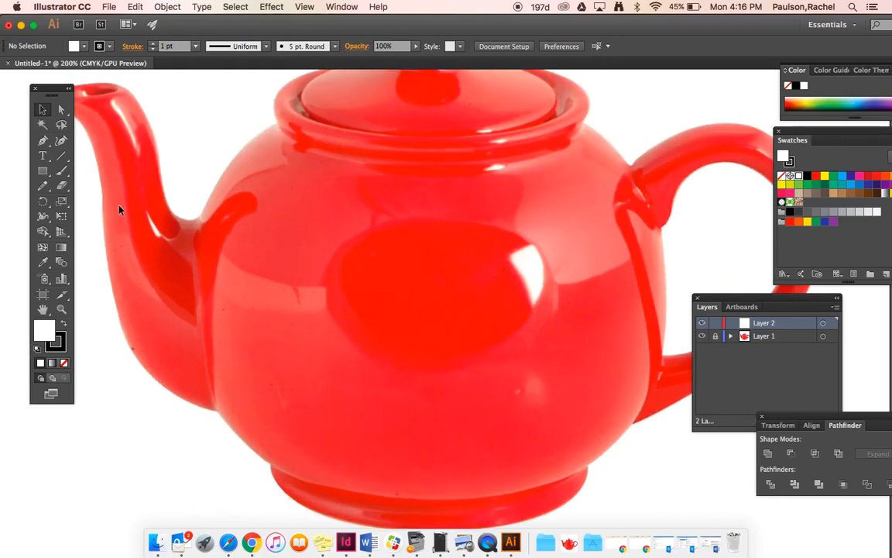
key("super+equal")
scroll(112, 230, "up", 5)
scroll(113, 230, "left", 3)
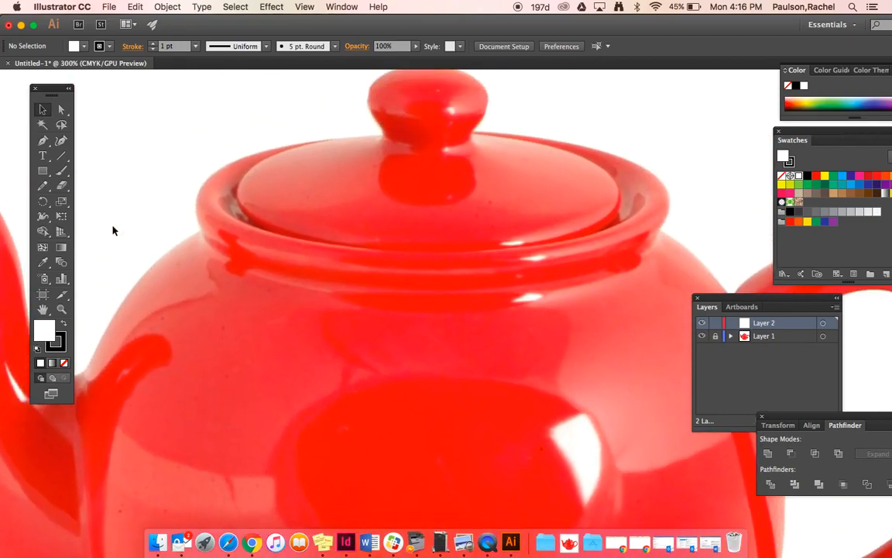
left_click(45, 145)
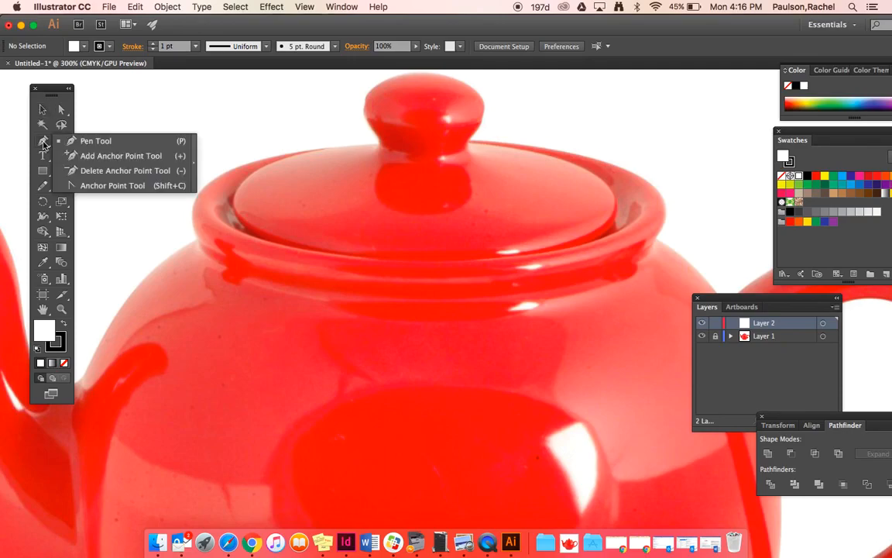
left_click(44, 144)
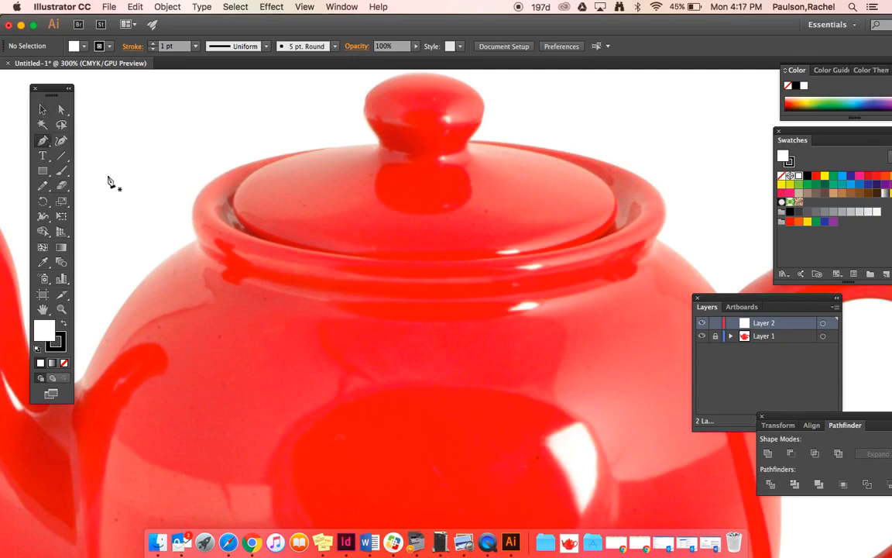
left_click(64, 364)
left_click(60, 341)
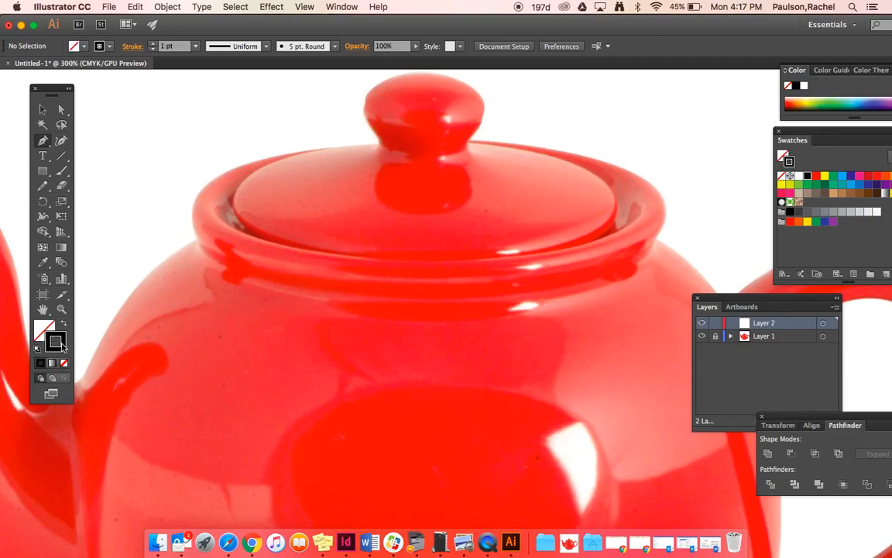
Trace the lid rim with one curve from its left end to the knob's base, removing the end anchor's outgoing handle
left_click(197, 241)
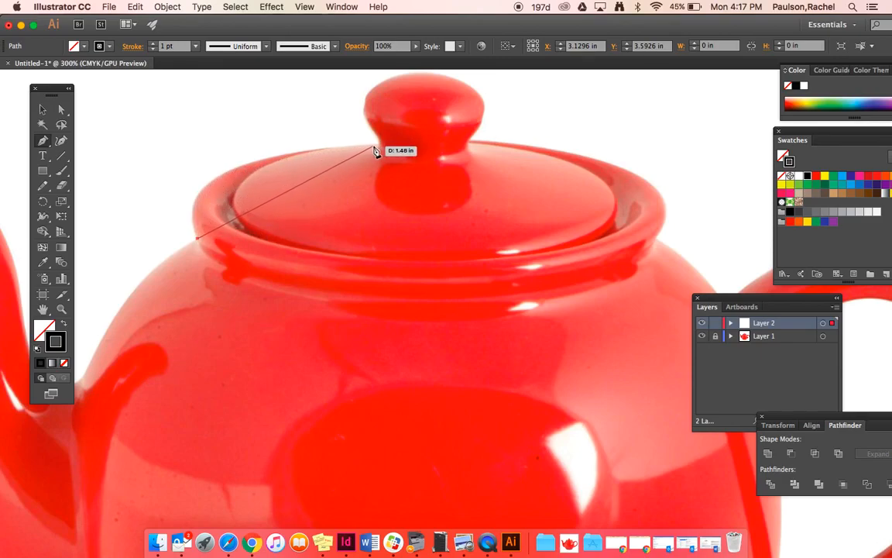
left_click_drag(378, 148, 617, 139)
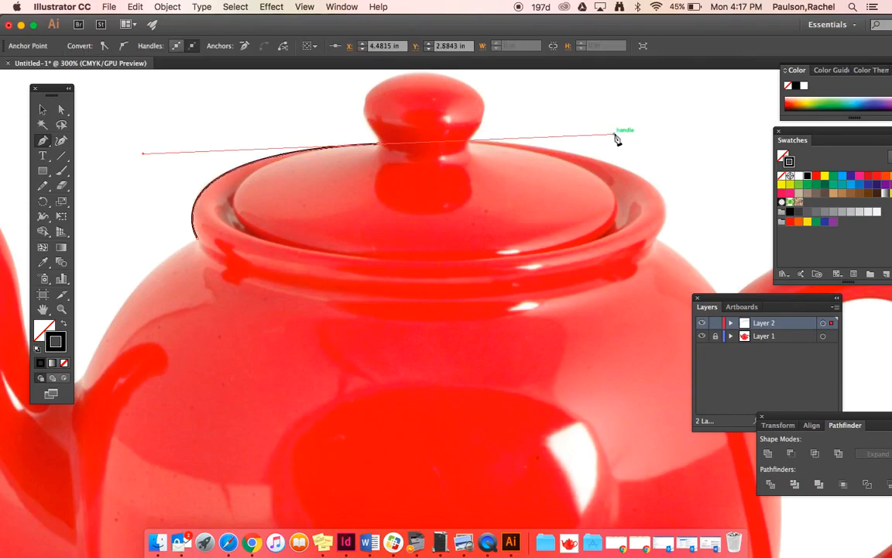
left_click(380, 147)
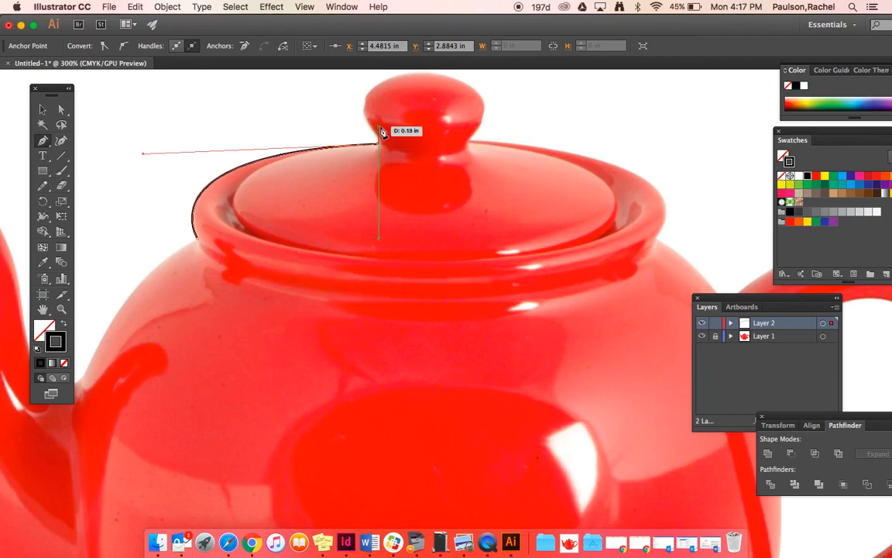
Trace the lid knob's left side with curves from its base, around the narrow neck, up to the top centre of the knob
key("super+equal")
key("super+equal")
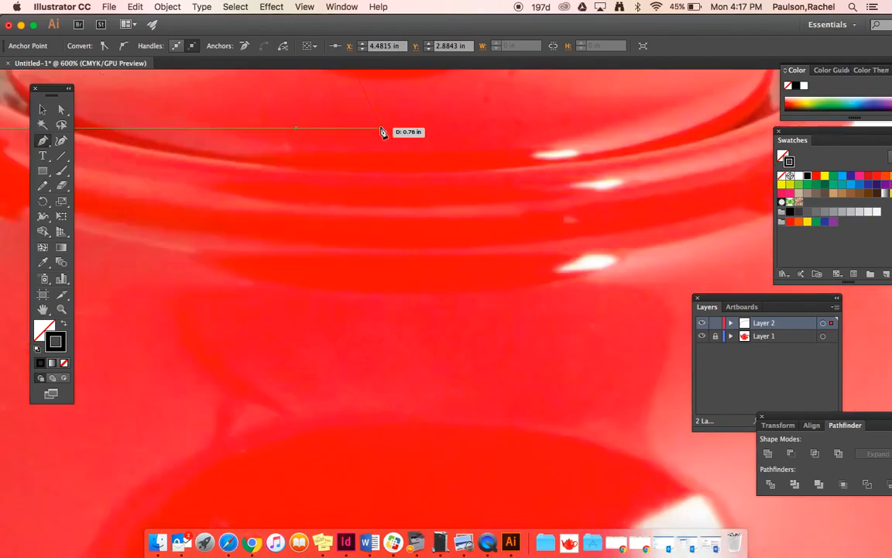
scroll(380, 131, "up", 10)
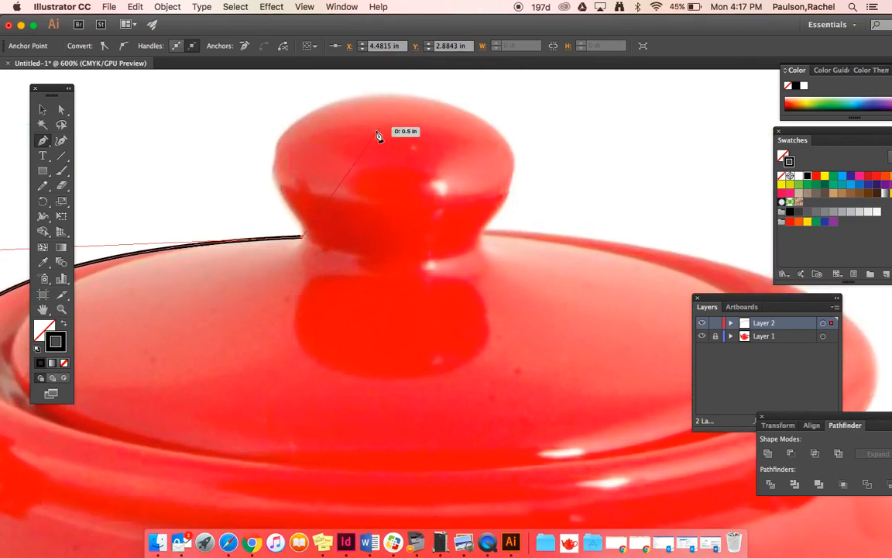
left_click(293, 213)
left_click_drag(270, 188, 268, 186)
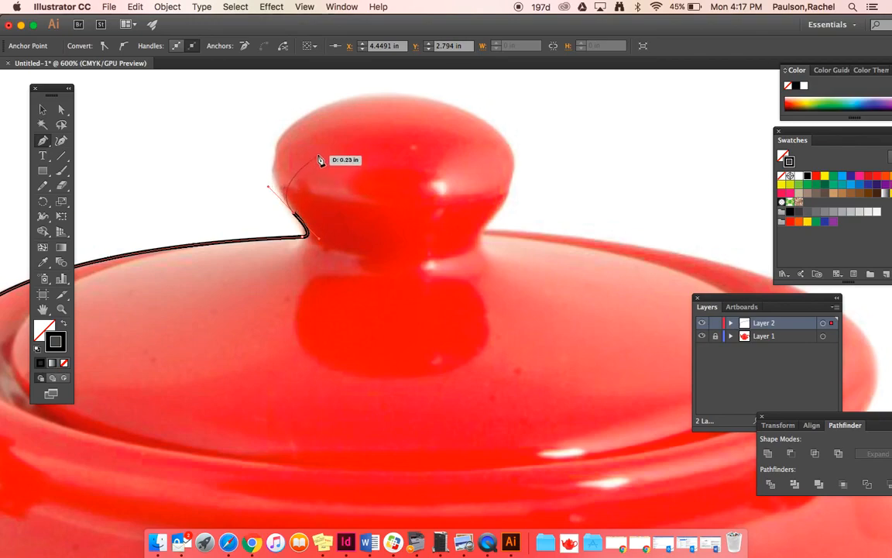
left_click(381, 99)
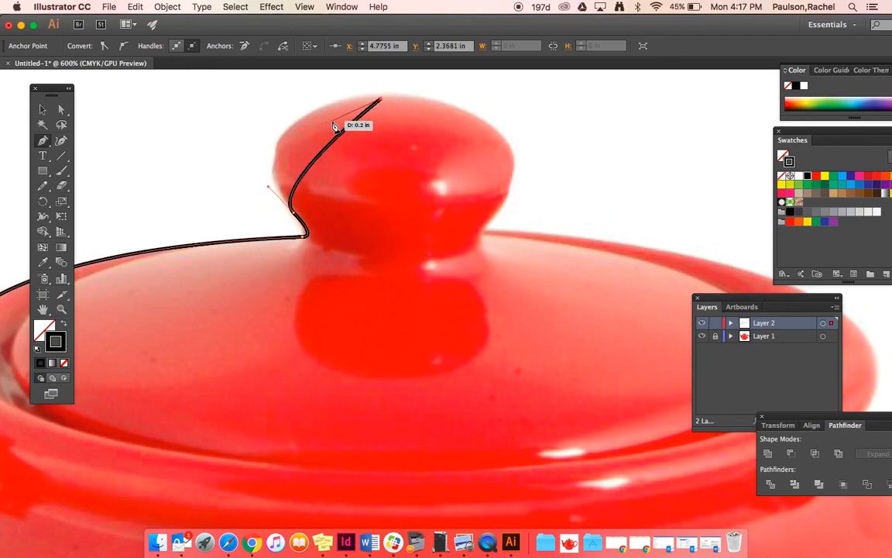
key("super+z")
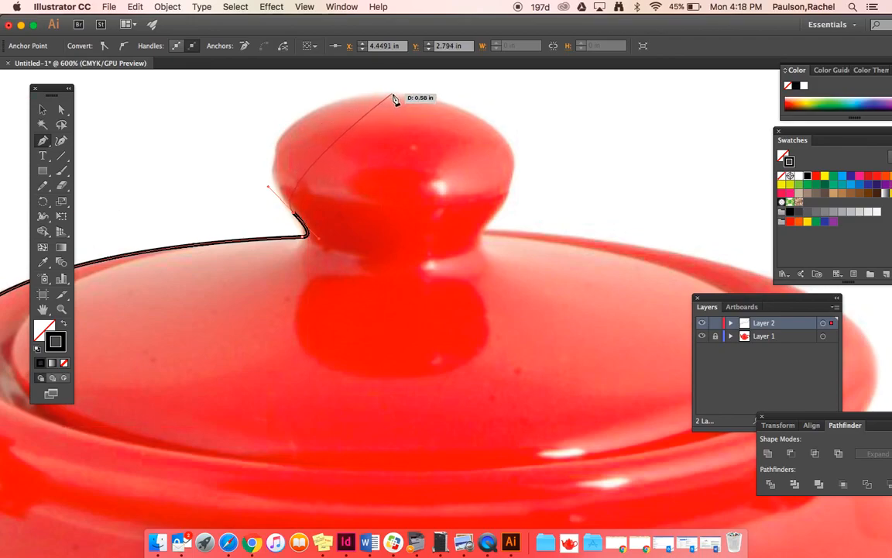
left_click_drag(393, 94, 546, 92)
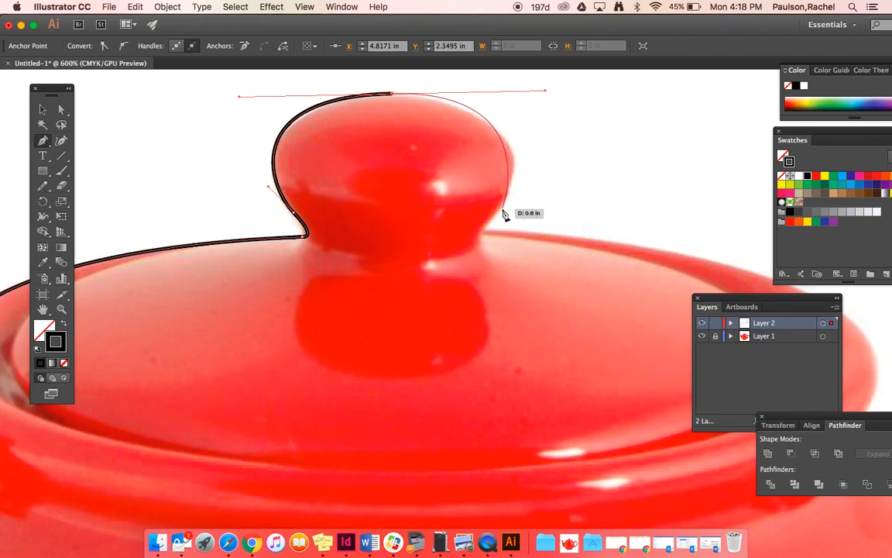
Trace the knob's right side with curves from the top centre down to where its neck meets the lid
left_click_drag(501, 213, 487, 232)
left_click_drag(487, 232, 487, 236)
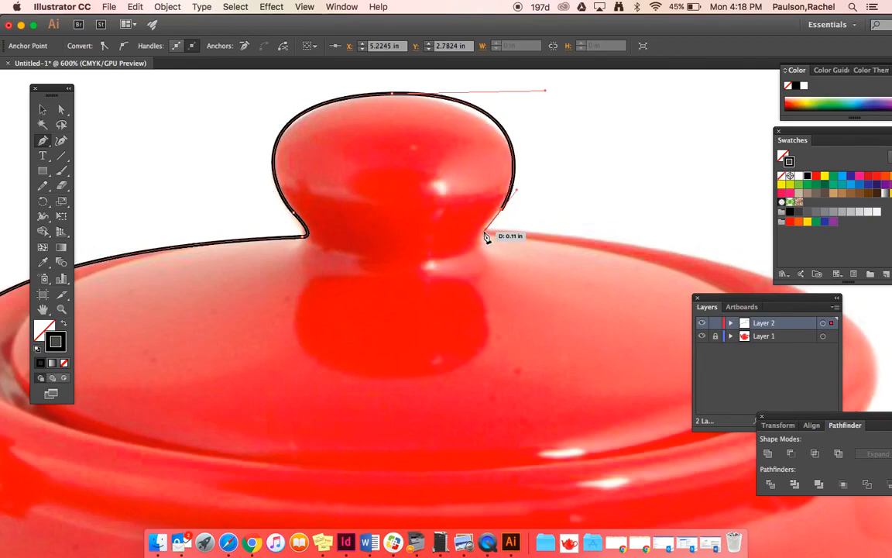
mouse_move(486, 237)
left_mouse_down()
mouse_move(493, 175)
mouse_move(485, 235)
left_mouse_up()
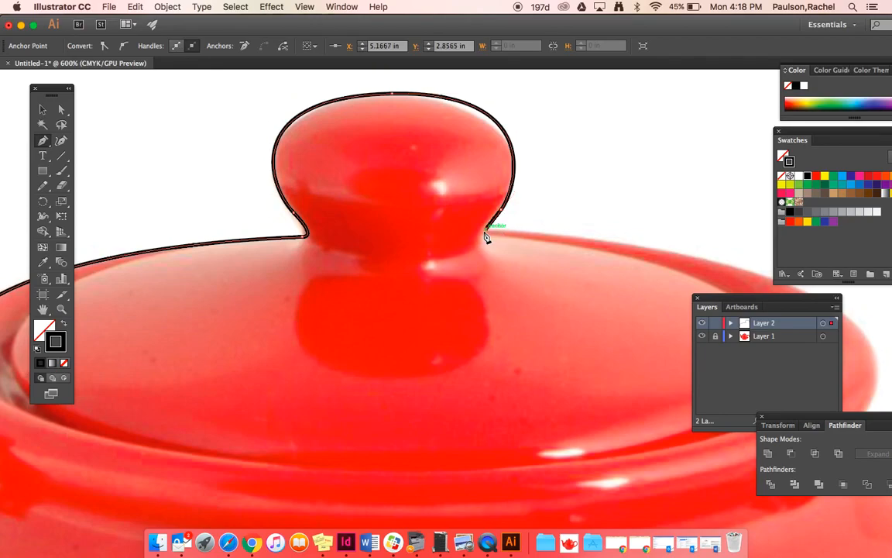
Trace the right half of the lid rim with one curve from the knob's base to where the rim meets the body
scroll(486, 237, "right", 5)
scroll(486, 237, "down", 2)
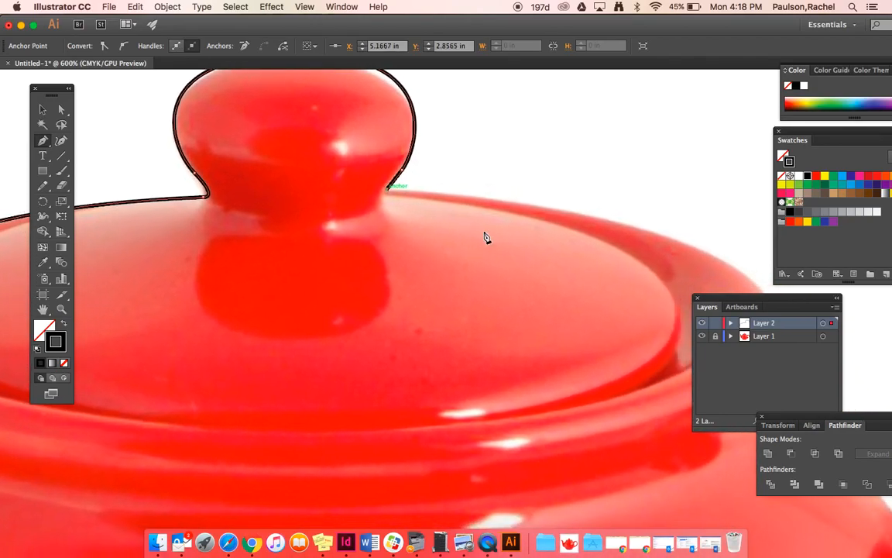
scroll(486, 237, "right", 3)
scroll(486, 237, "down", 1)
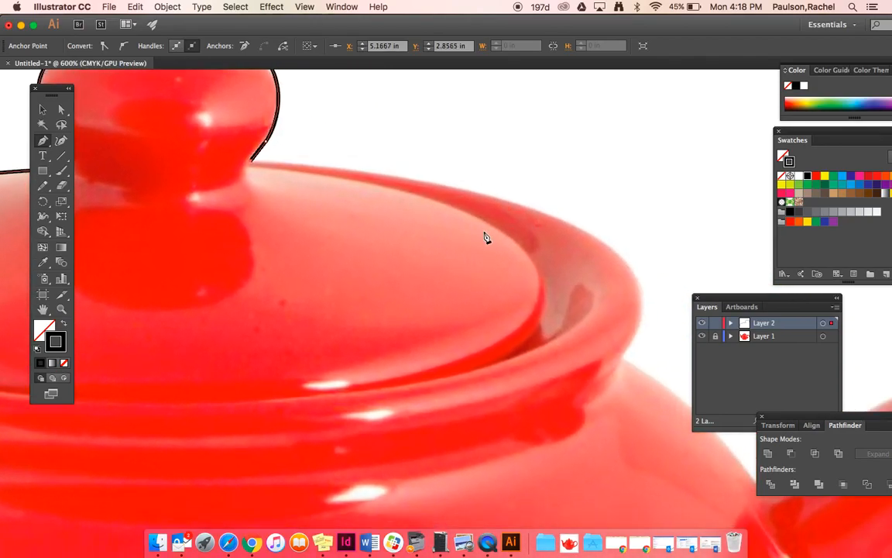
right_click(624, 366)
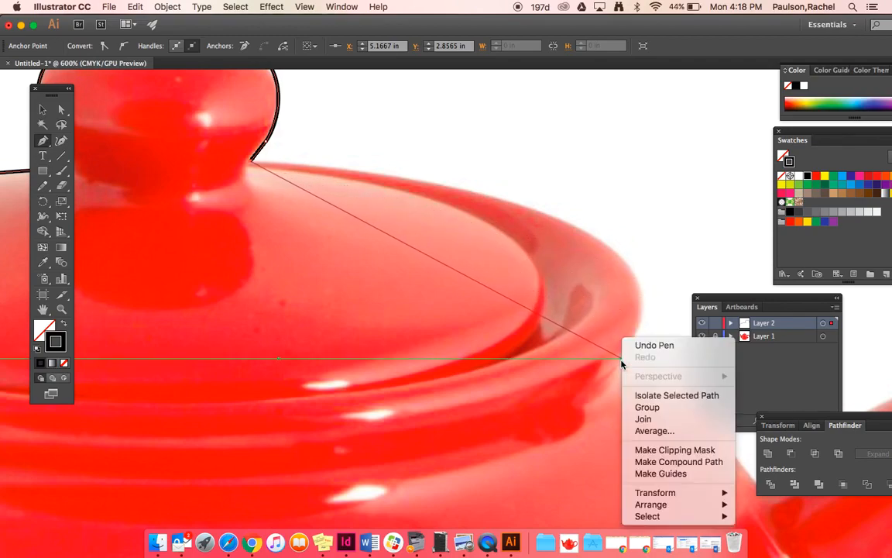
left_click(599, 374)
left_click_drag(624, 363, 515, 546)
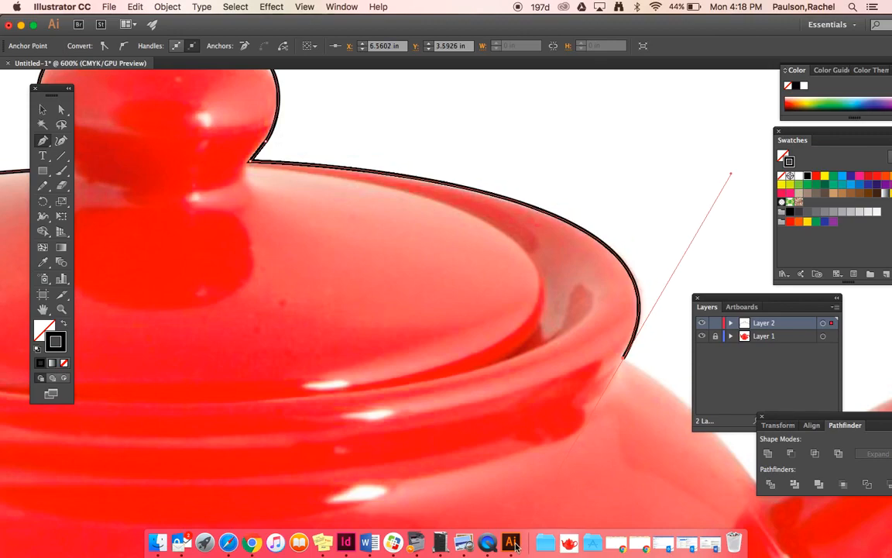
Remove the outgoing handle at the rim's end anchor and trace the body's right shoulder with one curve down to the teapot handle
scroll(544, 462, "right", 3)
scroll(544, 462, "down", 2)
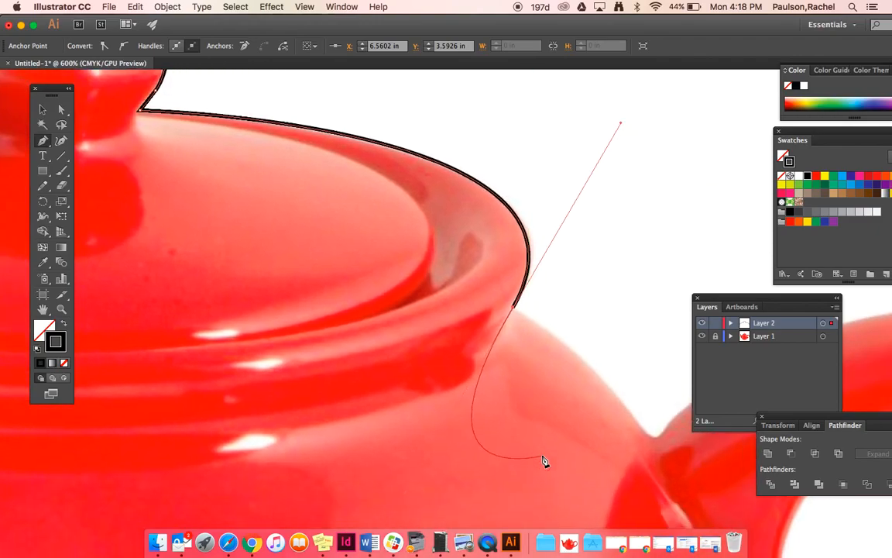
scroll(545, 462, "down", 5)
scroll(545, 461, "right", 5)
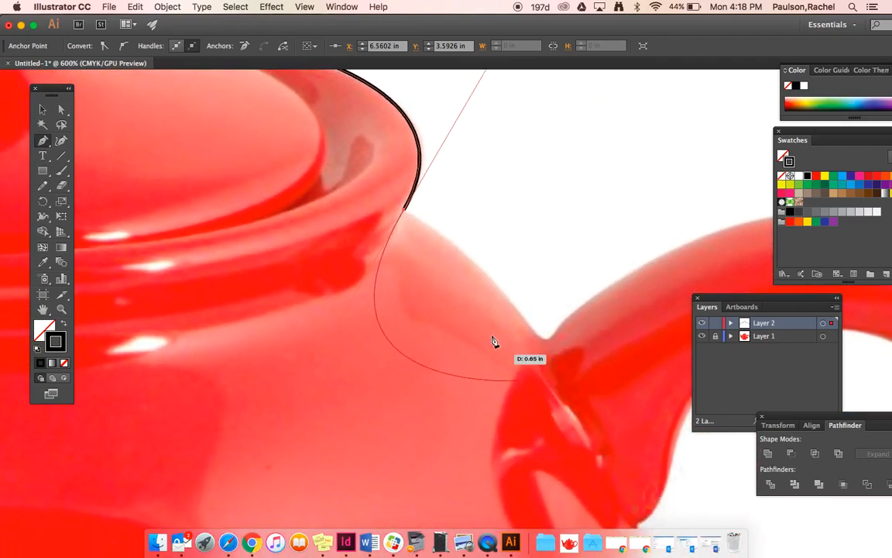
left_click(547, 345)
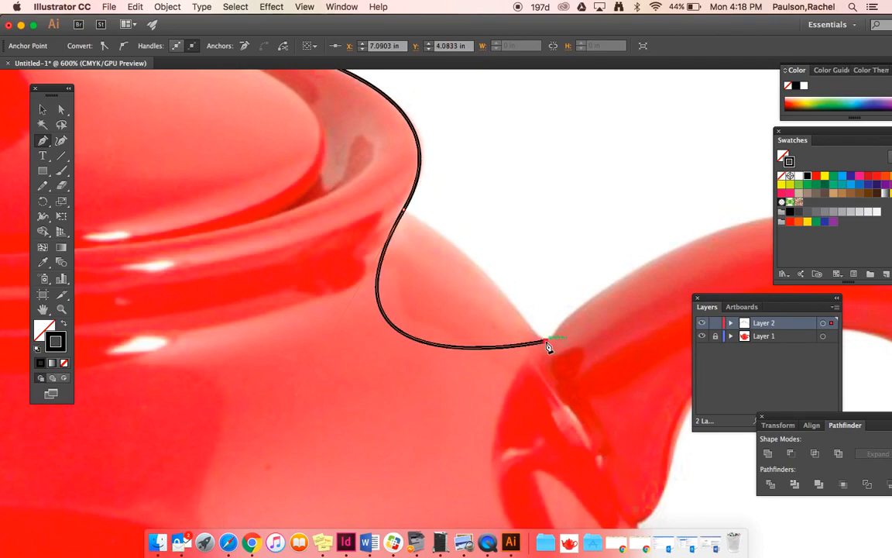
key("super+z")
left_click_drag(408, 219, 407, 216)
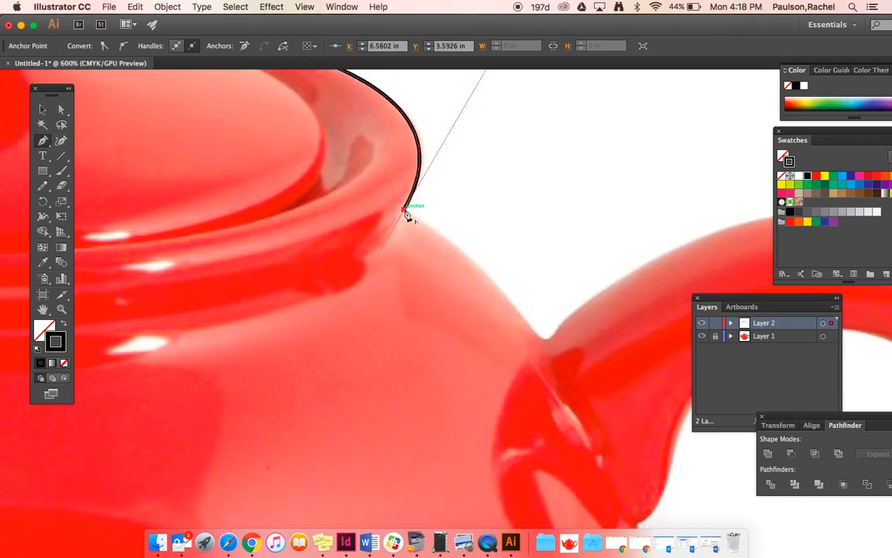
left_click(532, 331)
left_click_drag(527, 357, 573, 394)
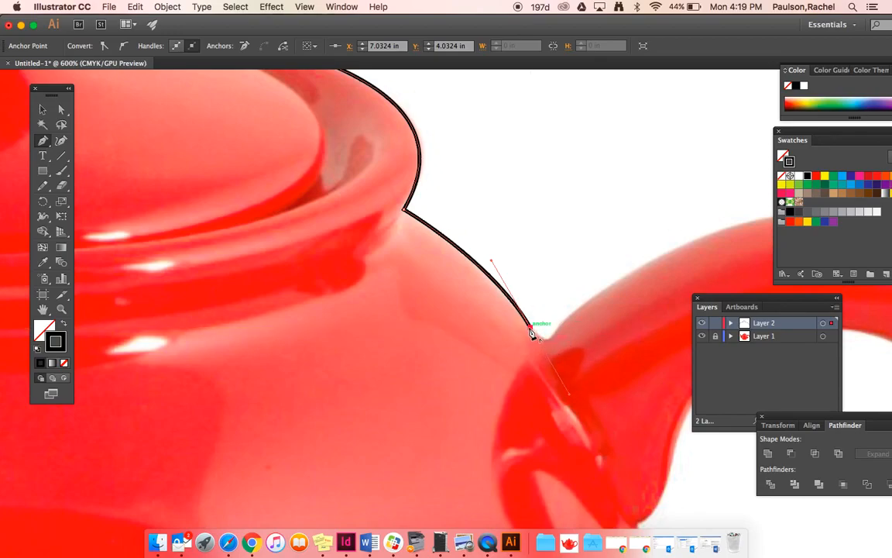
Trace the small notch between the body and the teapot handle, continuing with one long curve over the handle's upper arch
left_click(570, 319, "super")
left_click_drag(584, 293, 584, 289)
scroll(564, 329, "right", 10)
scroll(564, 328, "down", 2)
key("super+equal")
key("super+minus")
key("super+minus")
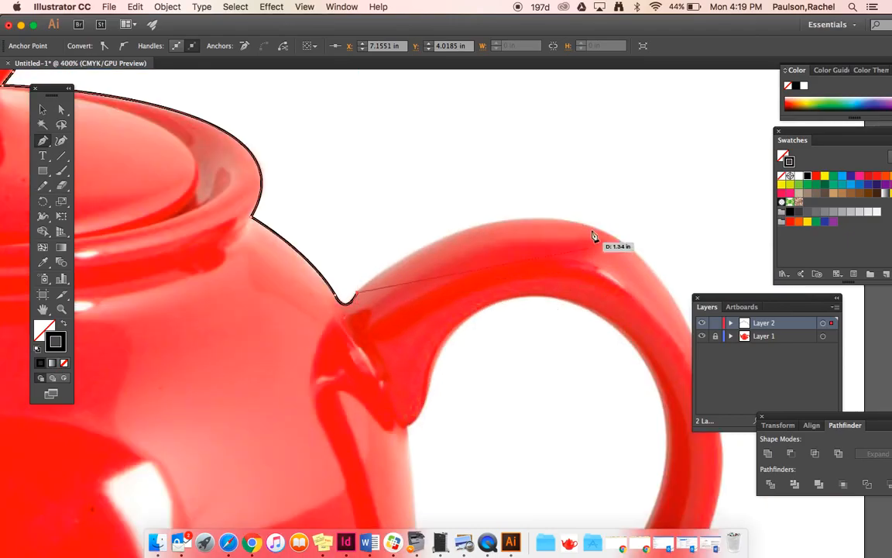
mouse_move(636, 256)
left_mouse_down()
mouse_move(700, 357)
mouse_move(744, 348)
mouse_move(747, 366)
mouse_move(763, 358)
left_mouse_up()
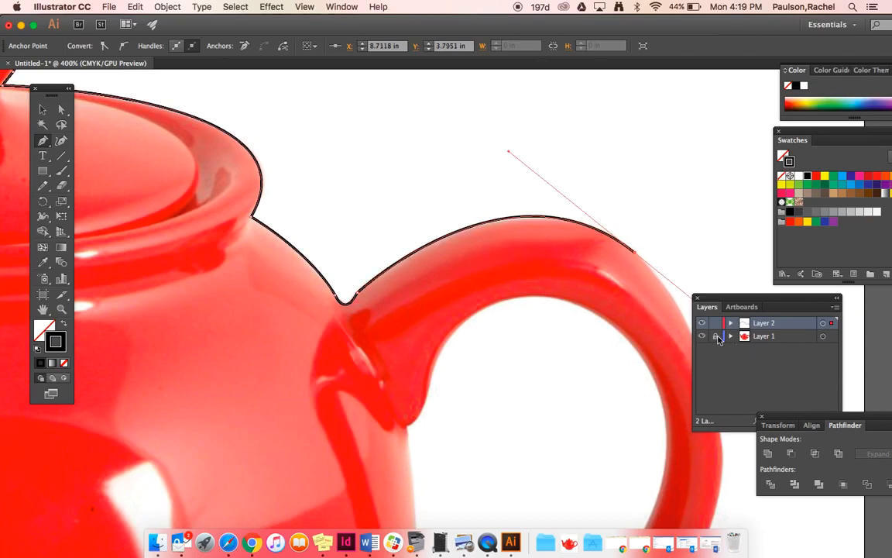
Remove the outgoing direction handle from the end anchor of the teapot handle's upper arch
scroll(659, 314, "right", 5)
scroll(659, 314, "down", 4)
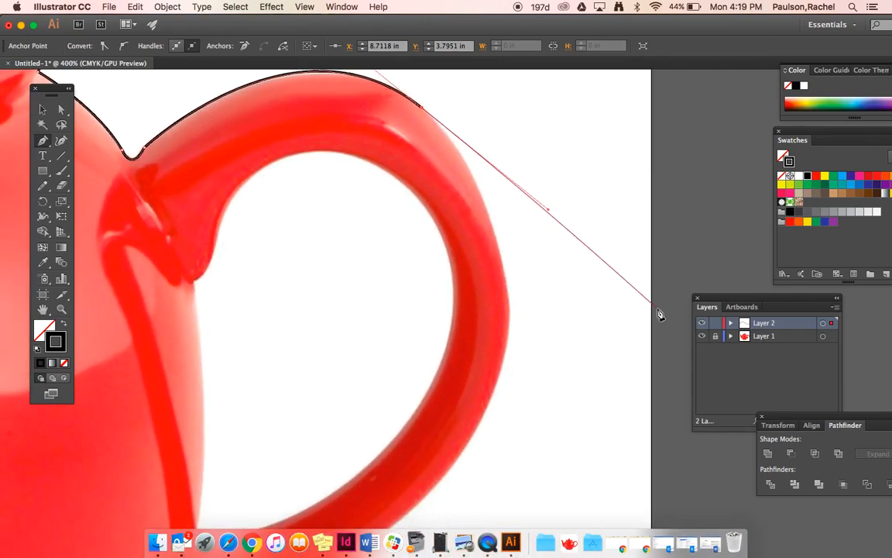
scroll(659, 312, "down", 1)
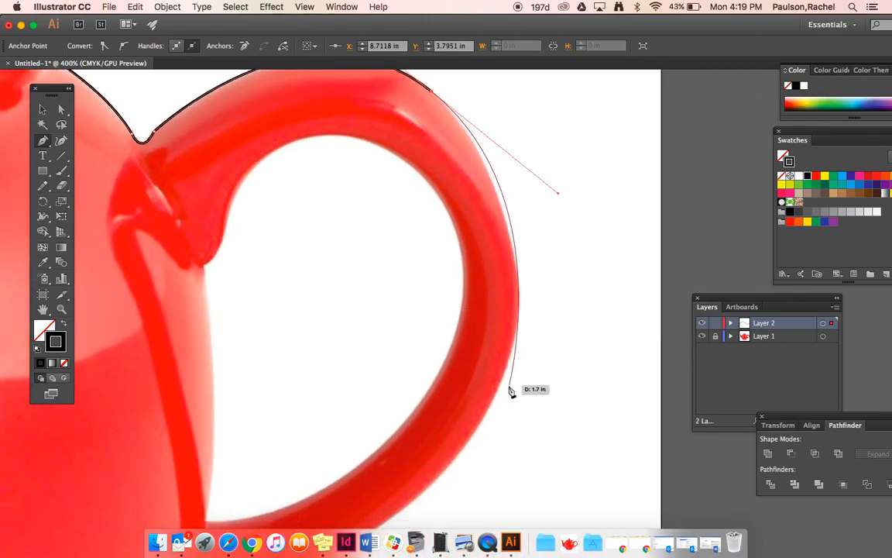
left_click(433, 94)
Try to trace the teapot handle's outer right side with many short, closely spaced straight segments
left_click(462, 127)
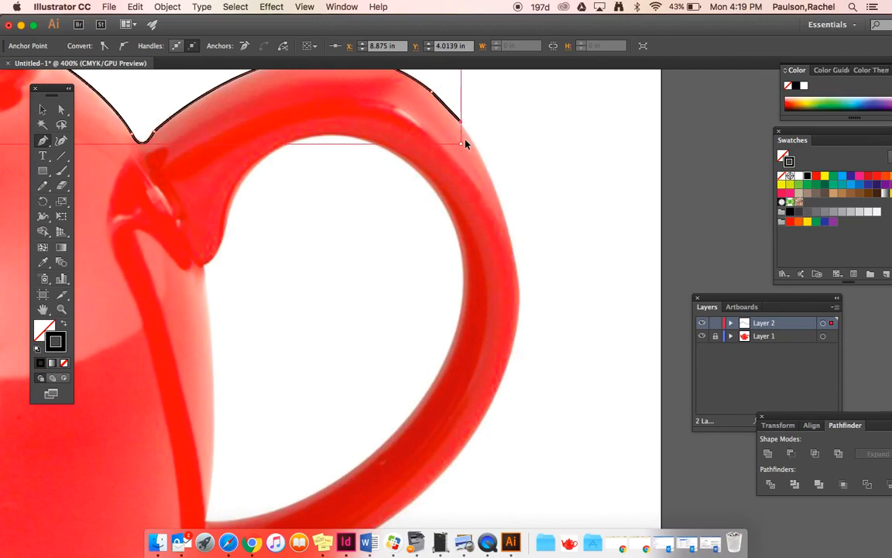
left_click(472, 143)
left_click(490, 177)
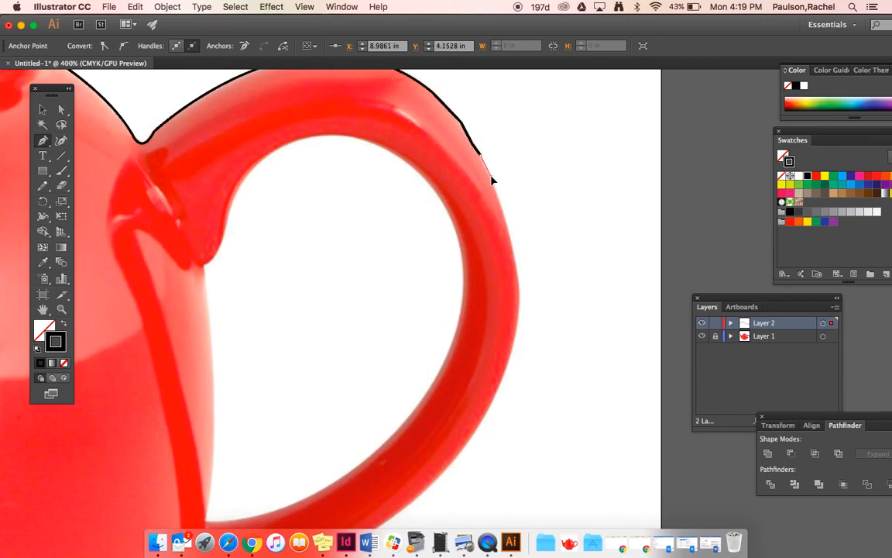
left_click(492, 192)
left_click(502, 209)
left_click(510, 234)
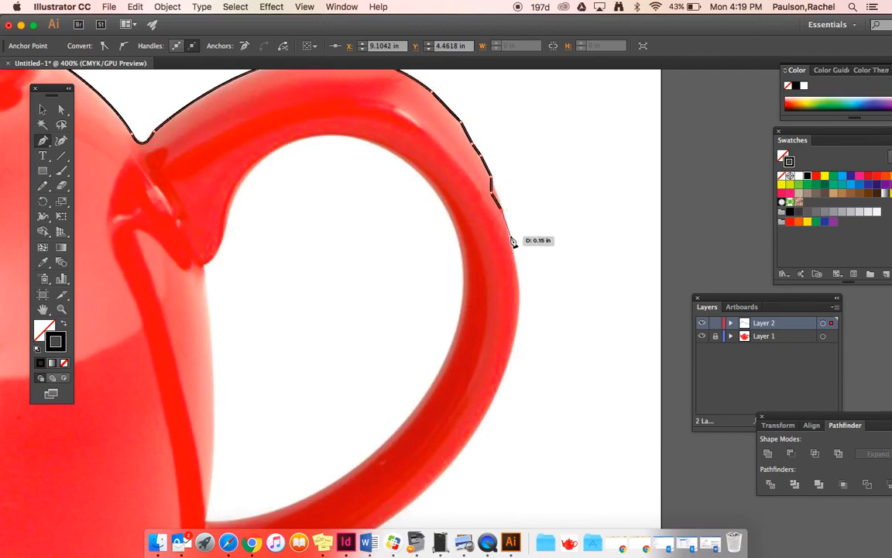
left_click(511, 256)
left_click(519, 285)
left_click(519, 314)
Undo the short straight segments back to the end anchor of the teapot handle's upper arch
key("super+z")
key("super+z")
key("super+z")
key("super+z")
key("super+z")
key("super+z")
key("super+z")
key("super+z")
key("super+z")
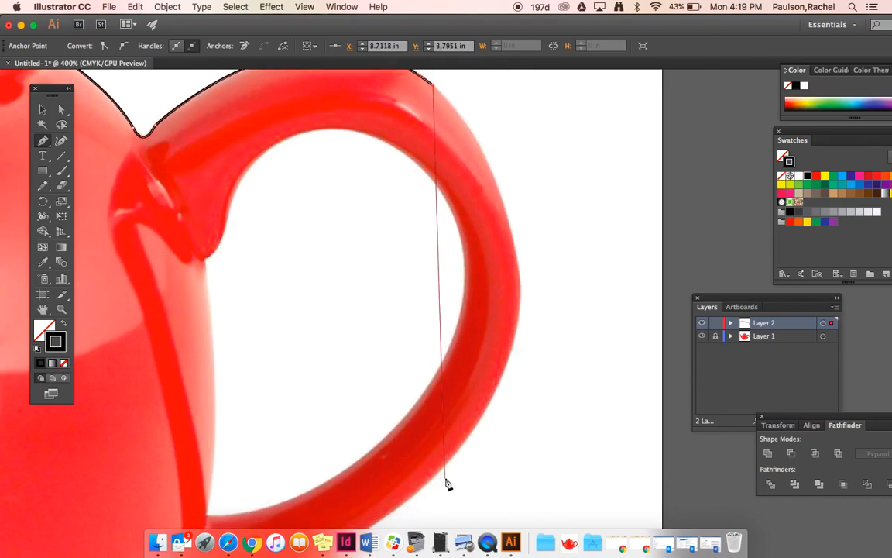
Trace the teapot handle's outer side with one long curve, and its underside with a second curve down to the body
key("super+minus")
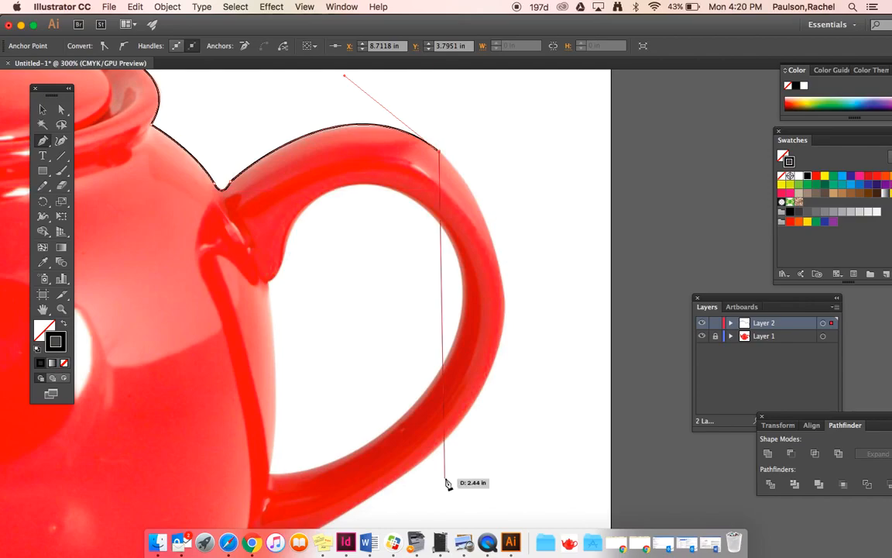
key("super+minus")
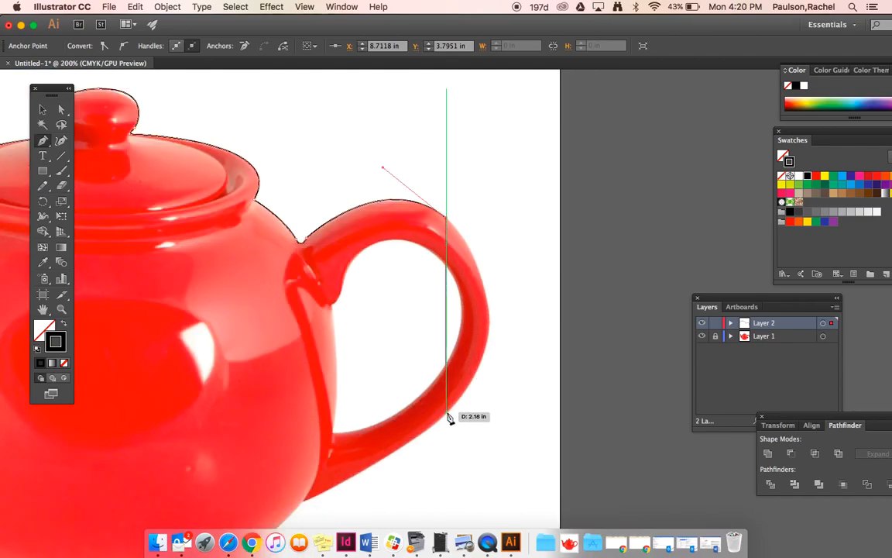
left_click_drag(448, 417, 350, 523)
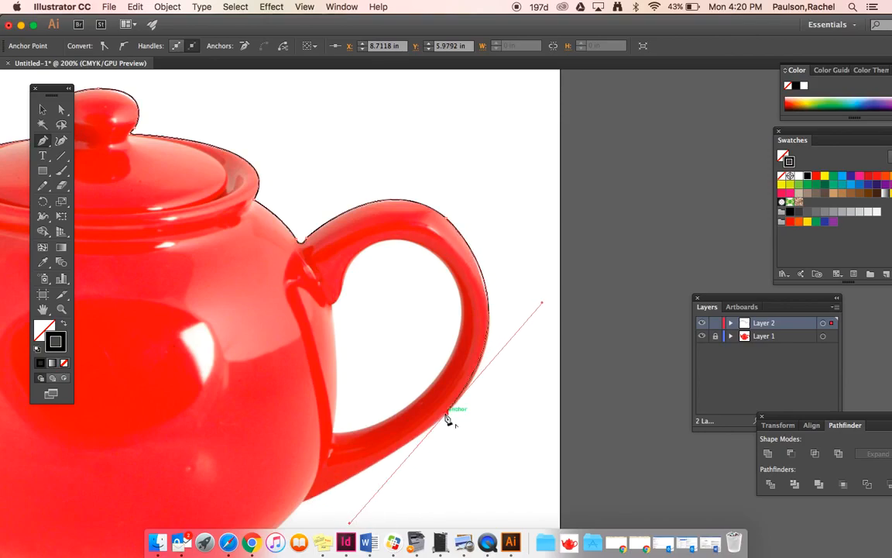
left_click(304, 502)
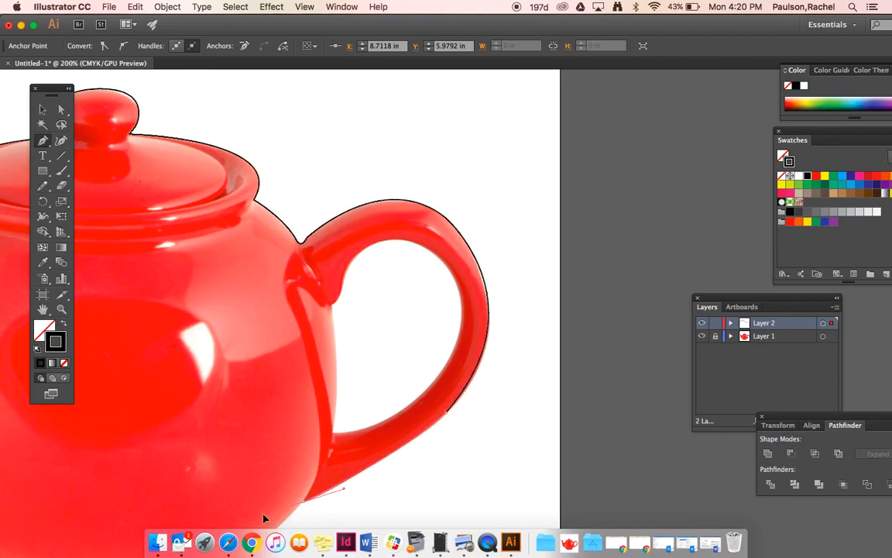
left_click_drag(244, 528, 246, 530)
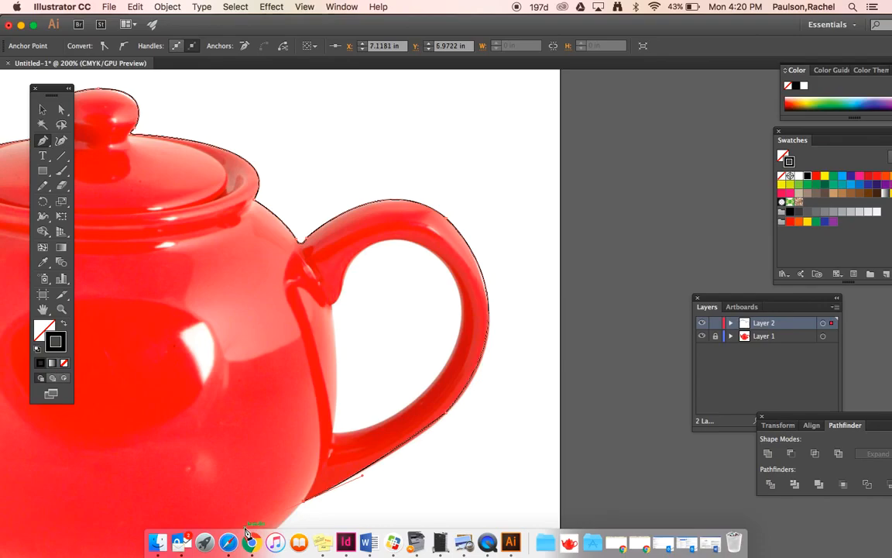
Trace the body's lower right edge with one curve from the teapot handle's lower joint to the top of the base
scroll(315, 454, "down", 3)
scroll(314, 454, "left", 2)
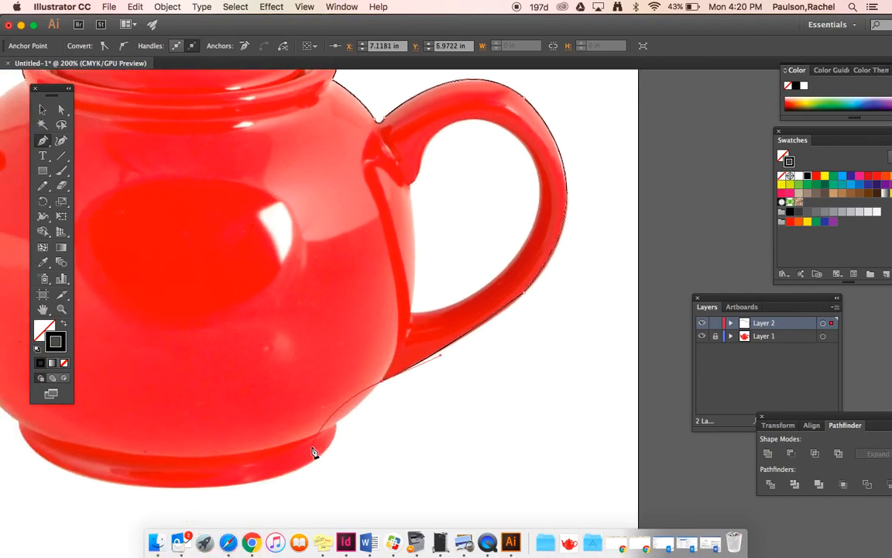
key("super+=")
key("super+=")
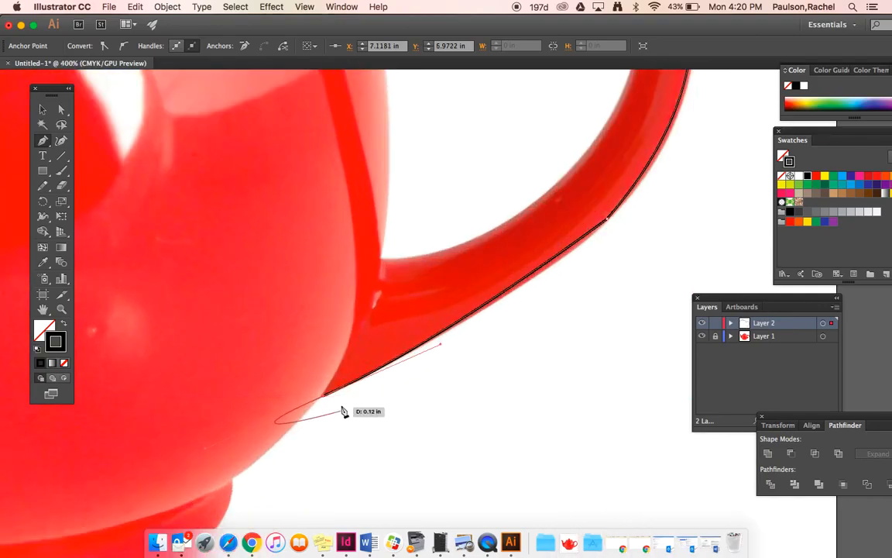
left_click(232, 484, "super")
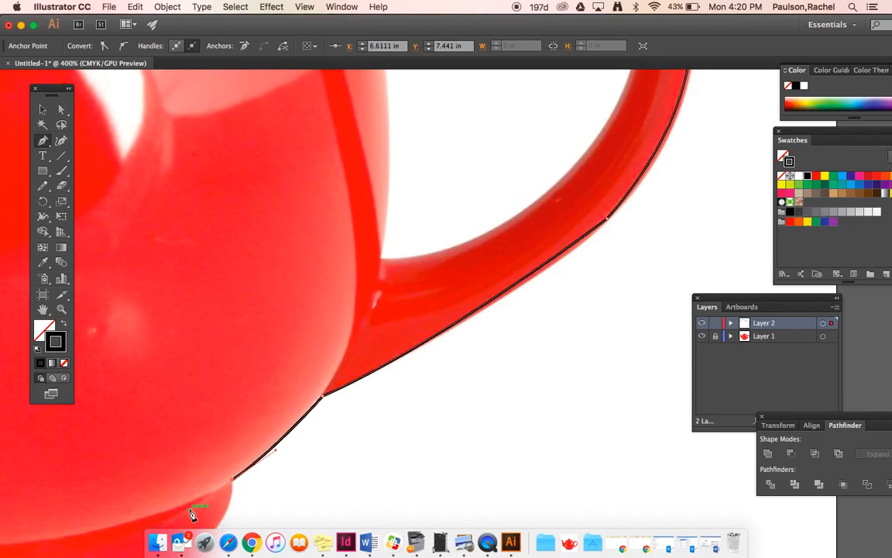
Try to trace the right side of the teapot's base with one curve down to the middle of its bottom edge
scroll(209, 468, "down", 3)
scroll(209, 468, "down", 3)
scroll(209, 467, "left", 5)
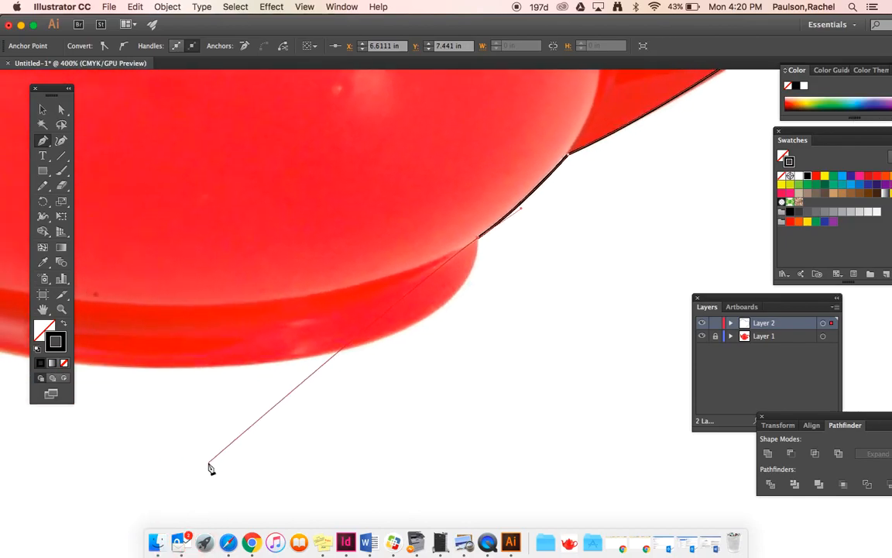
left_click(197, 364, "super")
left_click_drag(130, 370, 316, 388)
left_click(311, 380)
key("super+z")
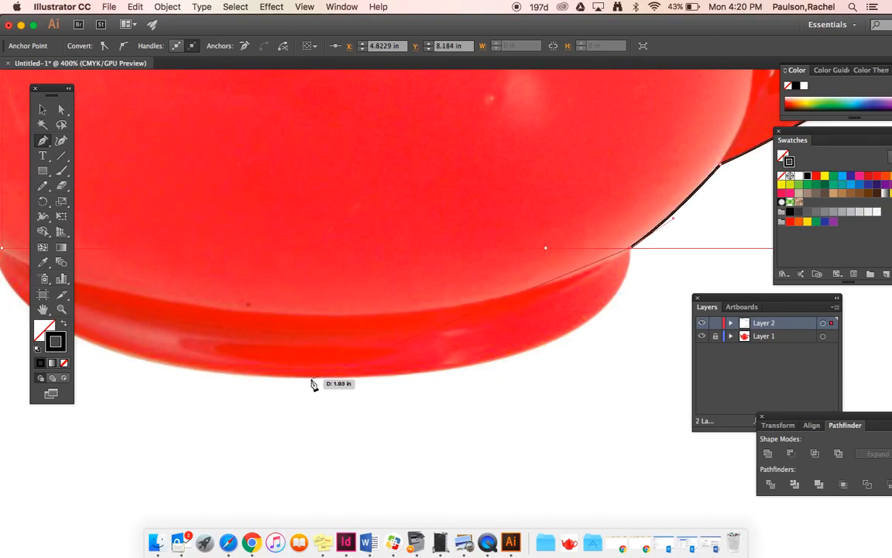
left_click_drag(310, 377, 295, 381)
left_click_drag(237, 396, 91, 395)
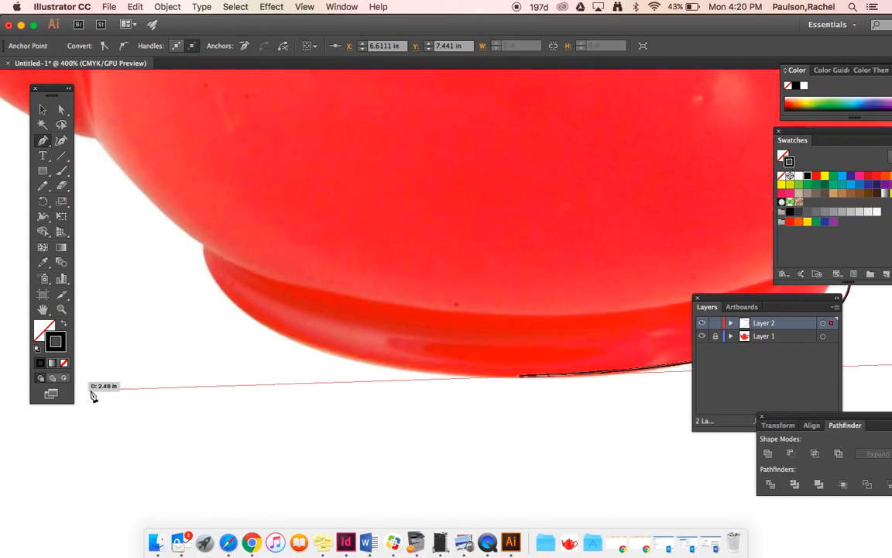
key("super+minus")
key("super+minus")
scroll(90, 391, "right", 2)
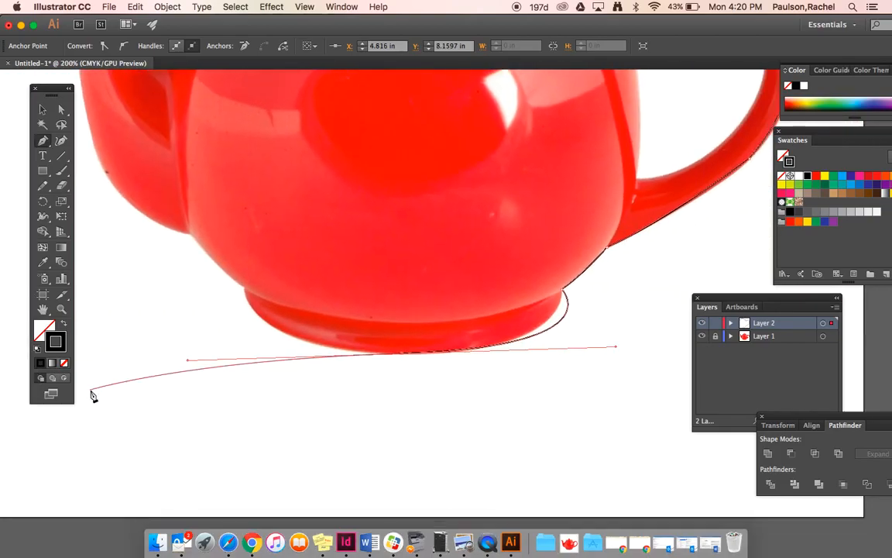
key("super+z")
Trace the base with two curves, through the middle of its bottom edge and up to its upper left corner
left_click_drag(408, 359, 390, 357)
left_click_drag(266, 364, 227, 354)
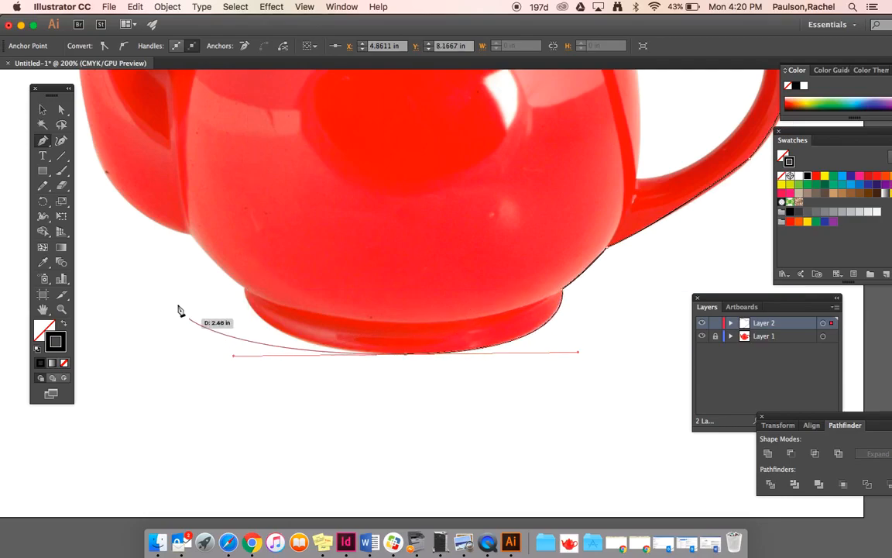
left_click(248, 292)
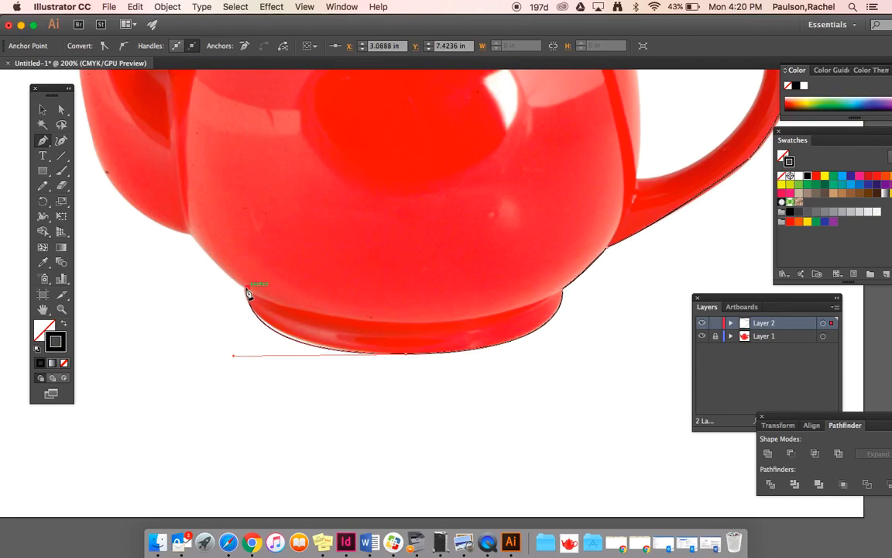
Trace the body's lower left edge with one curve from the top of the base to the spout's lower joint
scroll(247, 292, "left", 3)
scroll(246, 292, "up", 2)
key("super+equal")
key("super+equal")
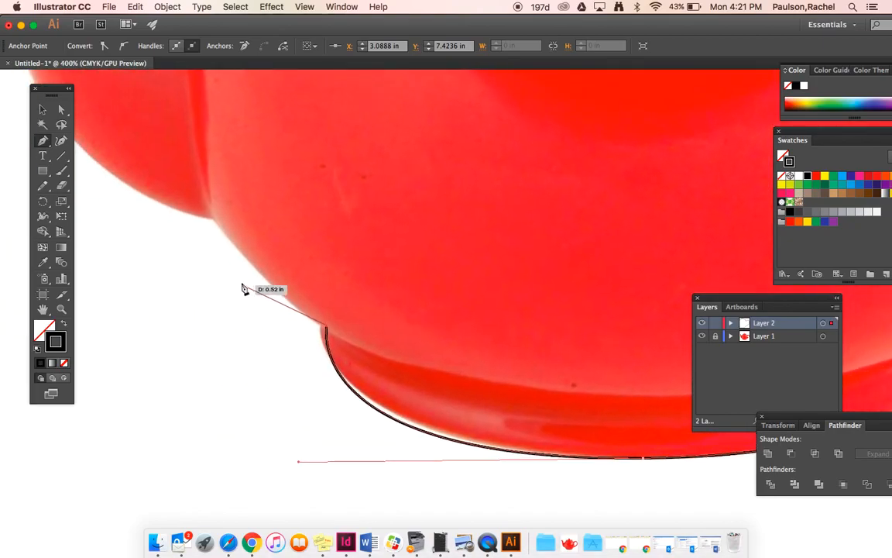
left_click(215, 220)
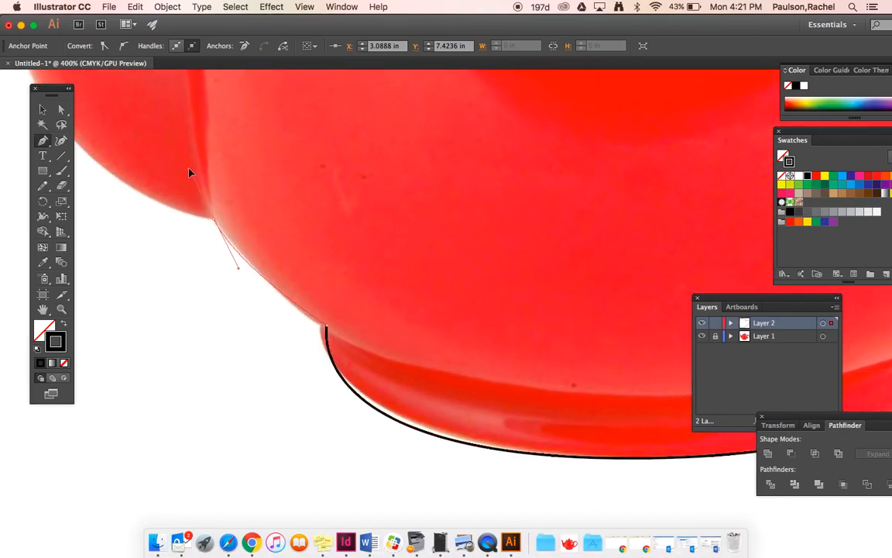
left_click_drag(188, 167, 181, 160)
Trace the spout's lower outer bulge with one curve from the body joint up to its straighter section
scroll(217, 223, "up", 5)
scroll(217, 223, "left", 8)
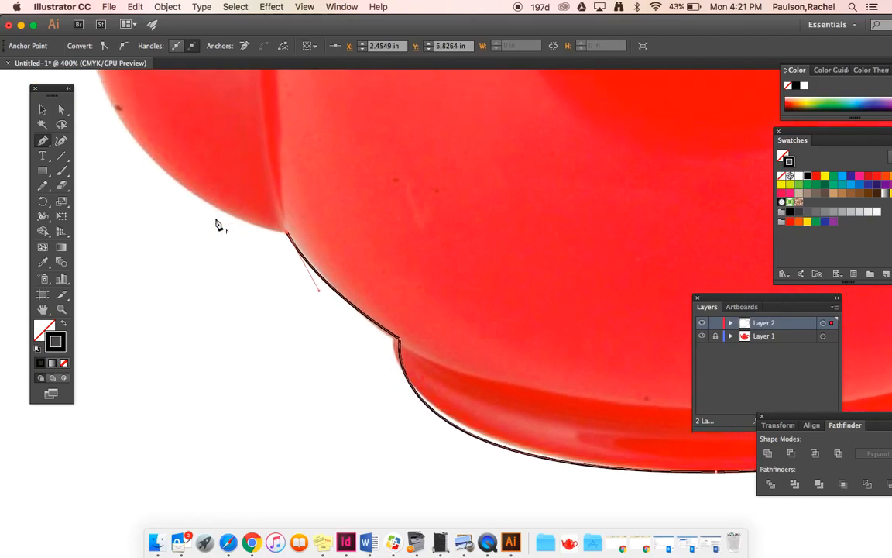
key("super+minus")
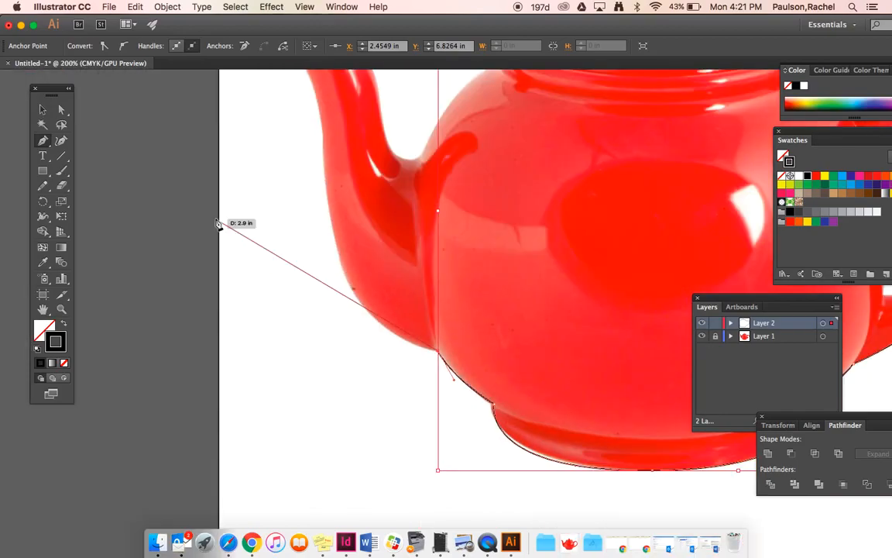
left_click(334, 235)
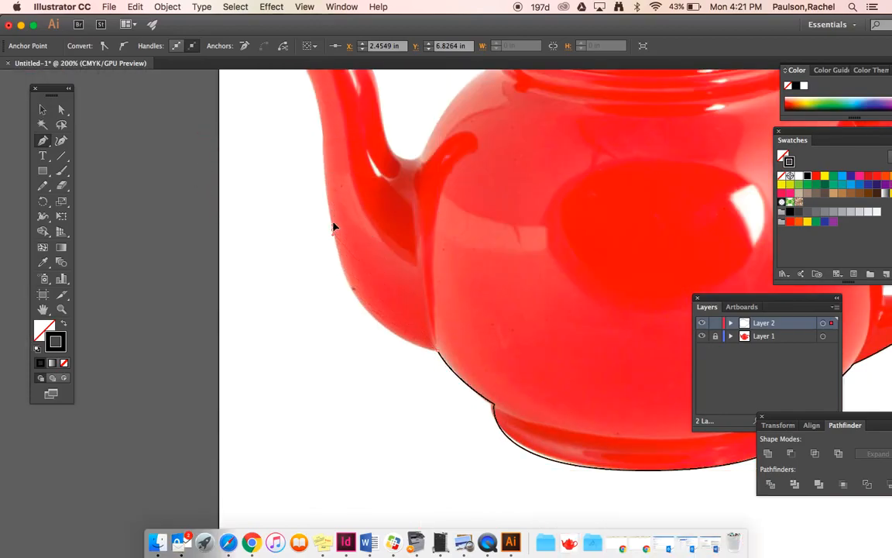
left_click_drag(333, 153, 314, 115)
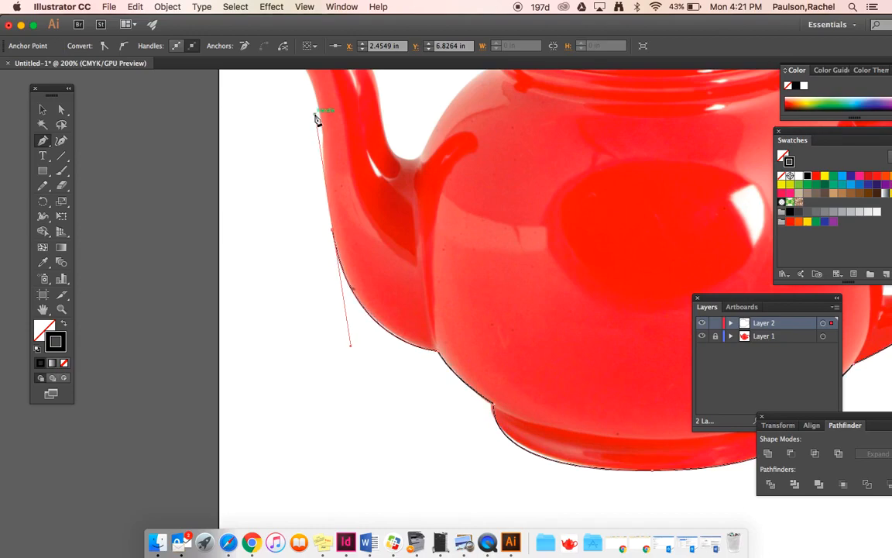
Trace the spout's outer edge upward and around the tip of its lip, dropping the leading handle before the next curve
key("super+plus")
scroll(315, 118, "up", 3)
scroll(316, 120, "up", 1)
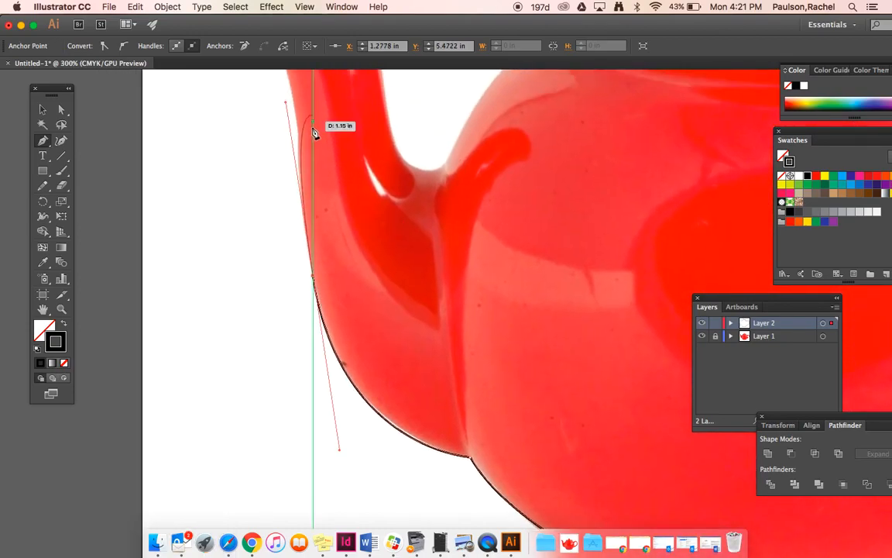
scroll(293, 103, "up", 3)
scroll(293, 103, "left", 2)
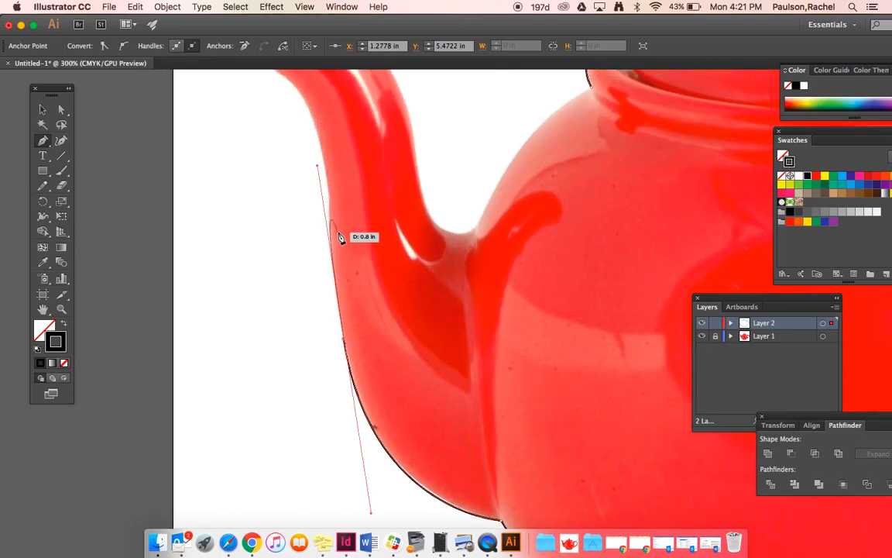
left_click(345, 340)
left_click(329, 189)
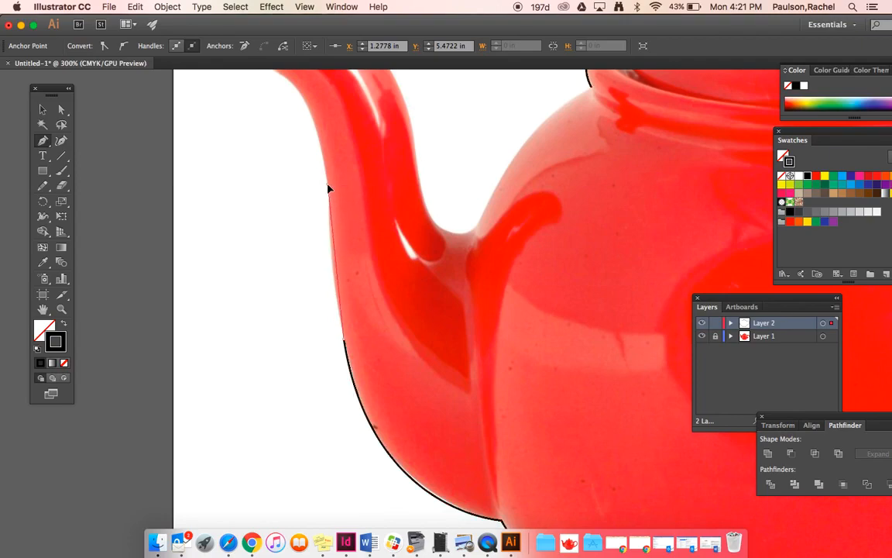
left_click_drag(324, 139, 326, 105)
scroll(328, 121, "up", 5)
scroll(328, 120, "left", 3)
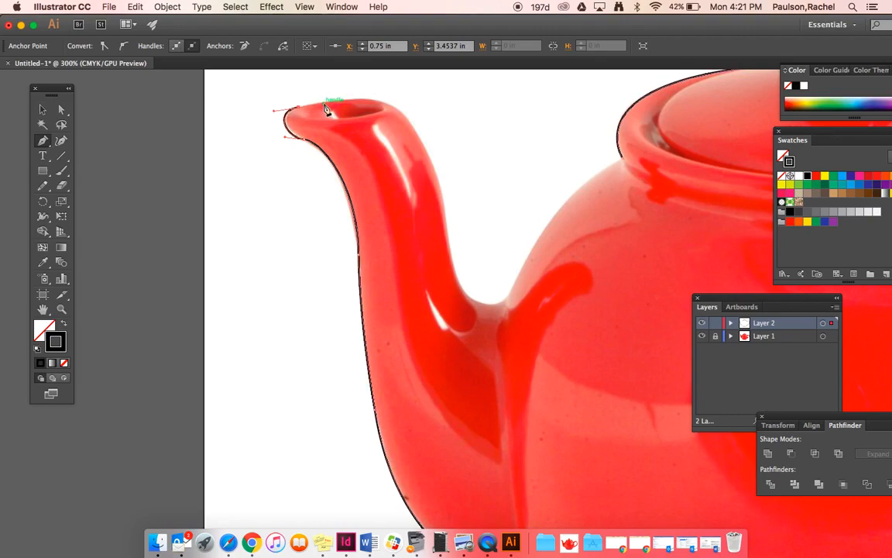
Trace the spout's top rim and its inner edge down to the joint with the body's upper left side
left_click_drag(392, 100, 410, 126)
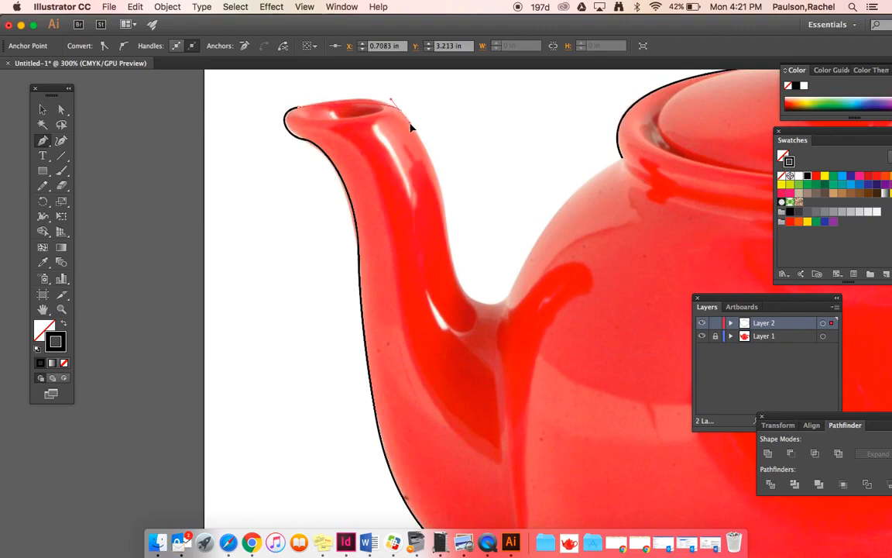
left_click_drag(447, 211, 448, 231)
left_click_drag(450, 271, 540, 291)
left_click(502, 300)
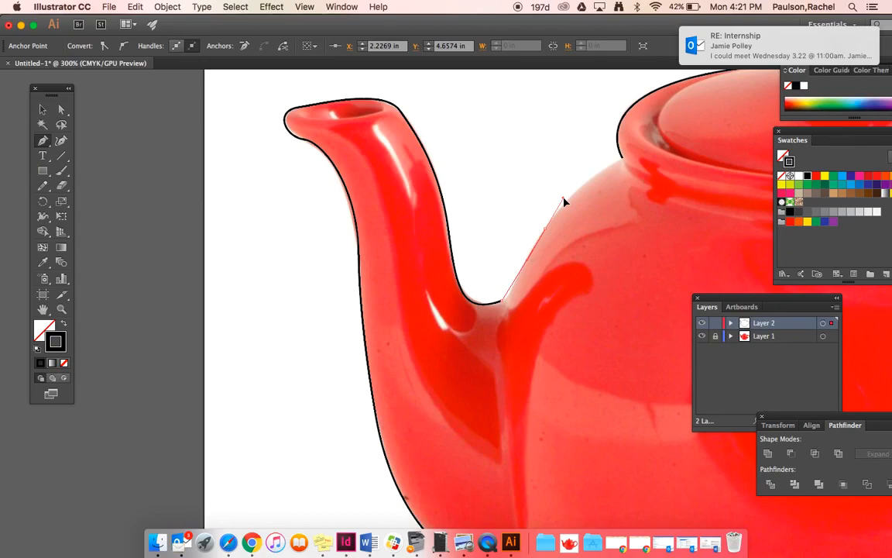
Trace the body's upper left edge with a short curve and a long one, closing the outline at the lid rim
left_click_drag(563, 191, 568, 197)
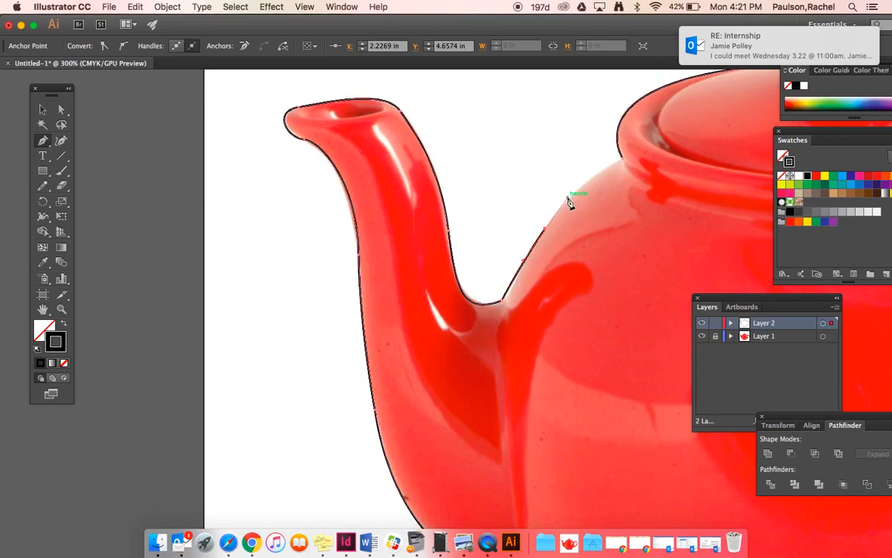
key("super+z")
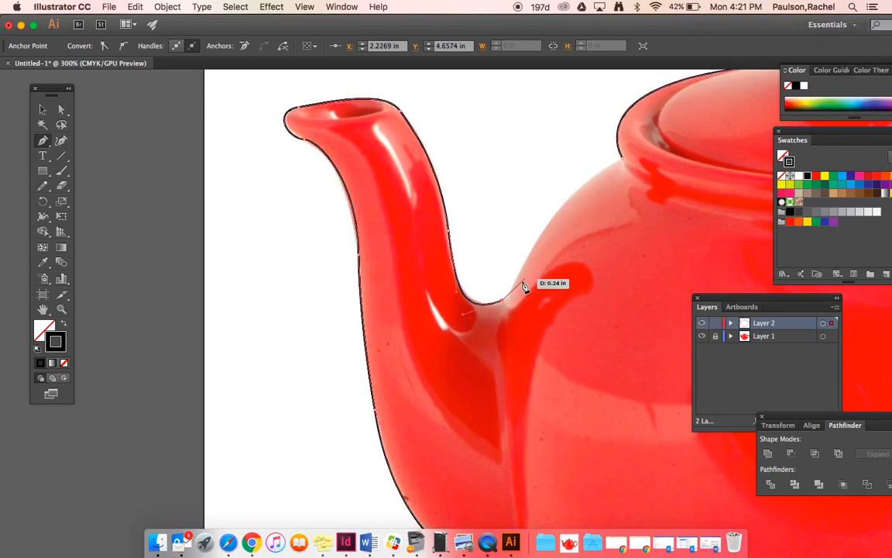
left_click_drag(512, 287, 514, 286)
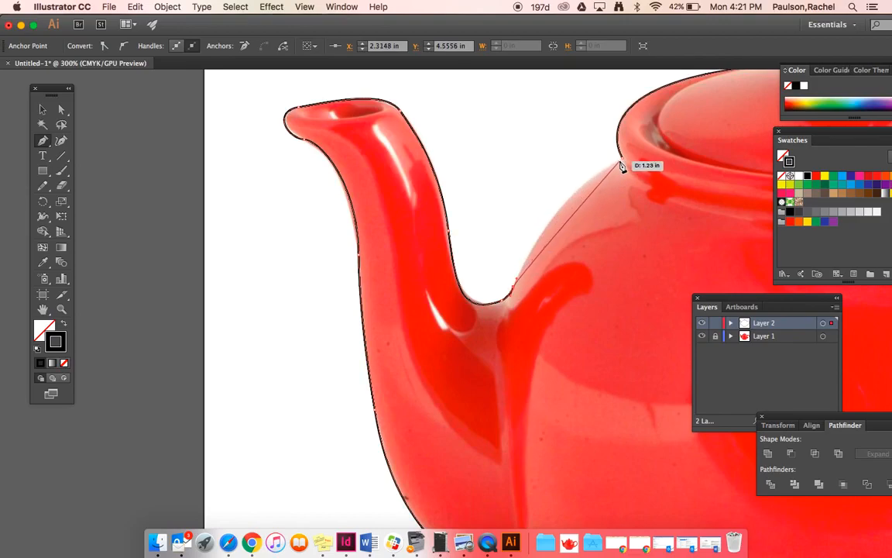
left_click_drag(621, 160, 694, 133)
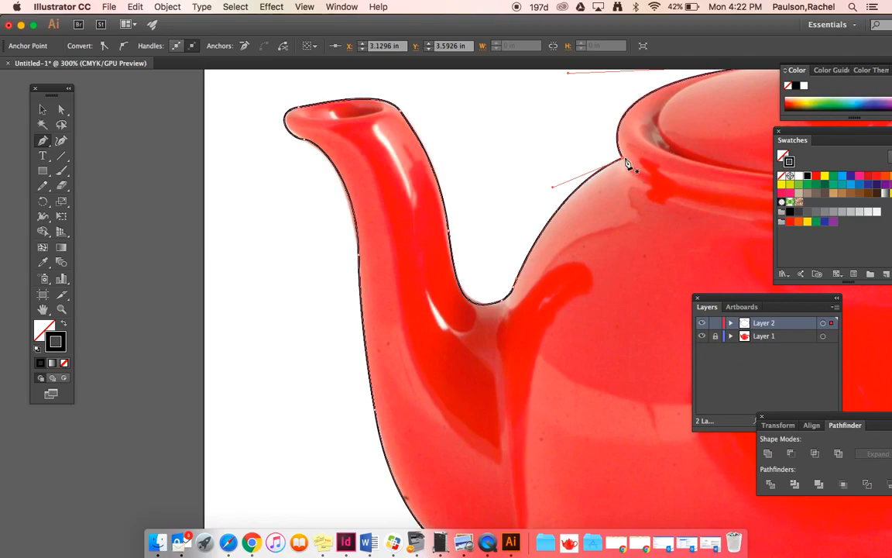
Select the closed teapot outline, color its stroke green, and swap fill and stroke to show it as a solid shape
key("super+0")
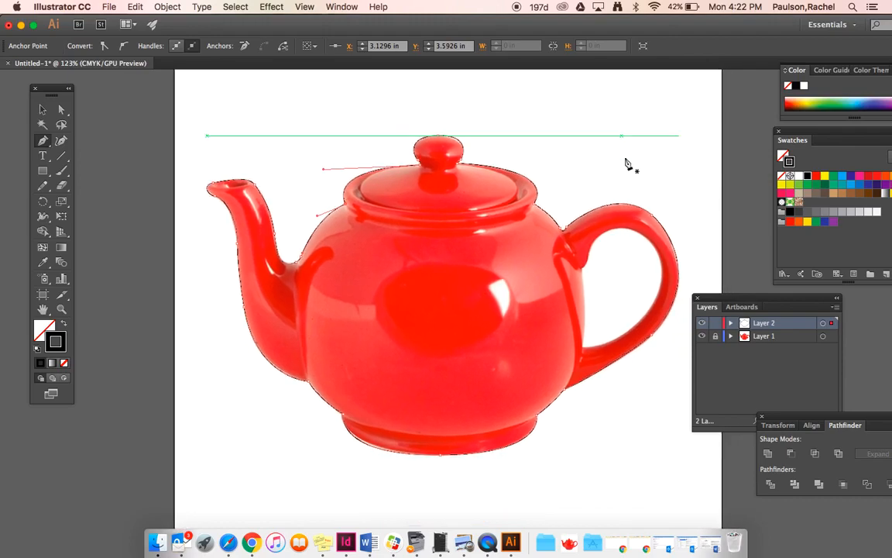
scroll(627, 164, "down", 1)
left_click(43, 109)
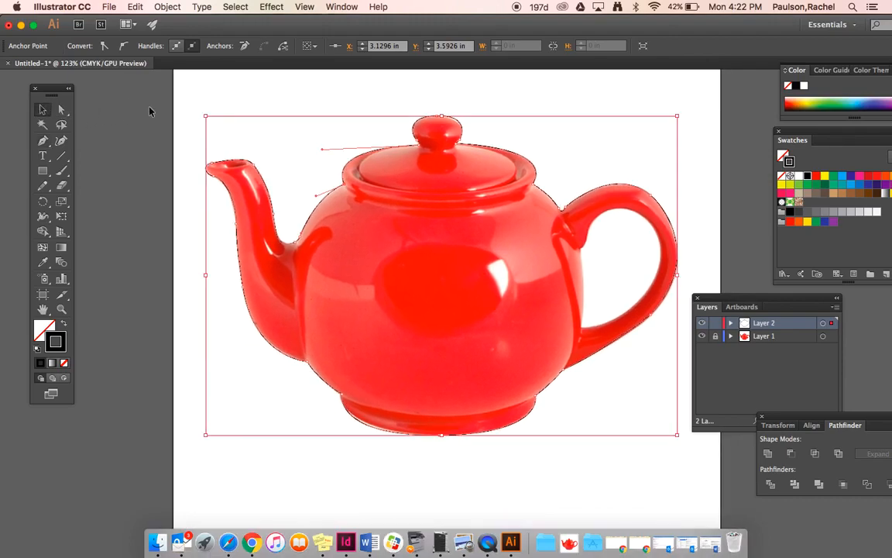
left_click(220, 117)
left_click(465, 129)
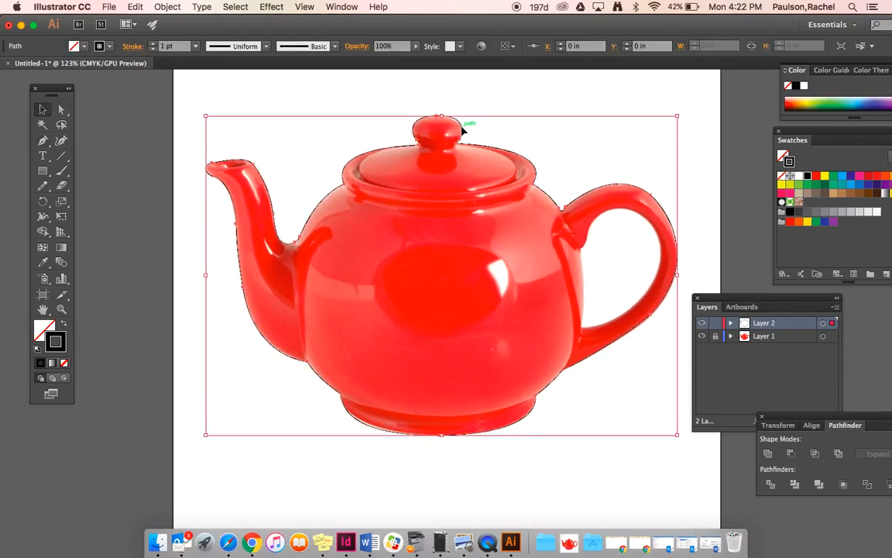
left_click(835, 178)
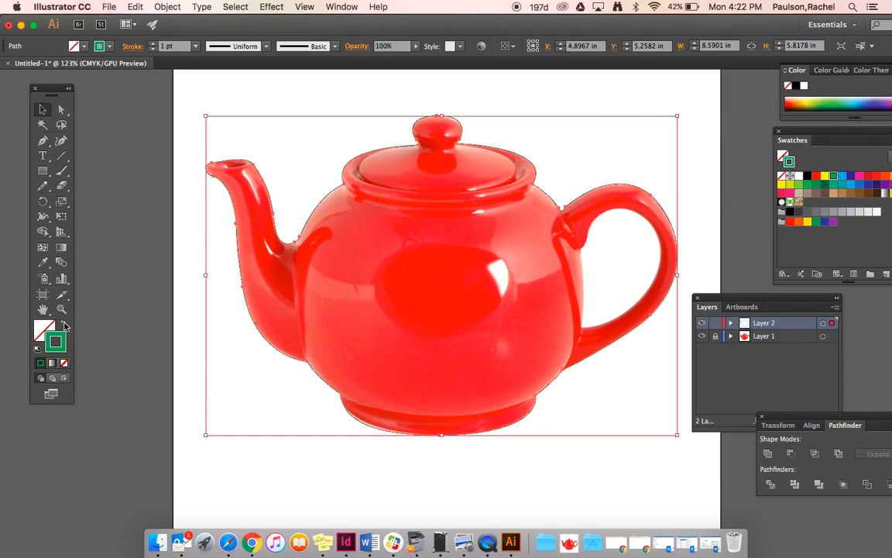
left_click(65, 325)
left_click(180, 267)
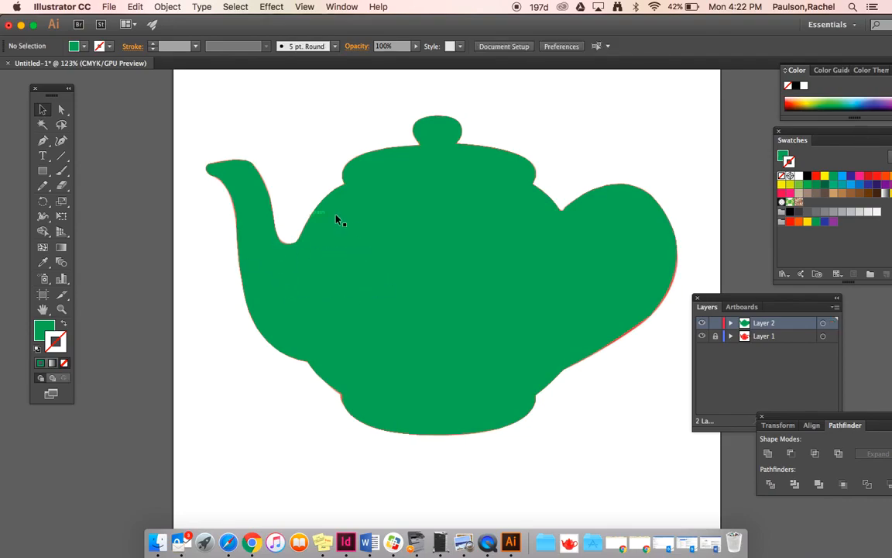
Swap the teapot shape's fill and stroke back to a green stroke with no fill, and deselect it
left_click(64, 325)
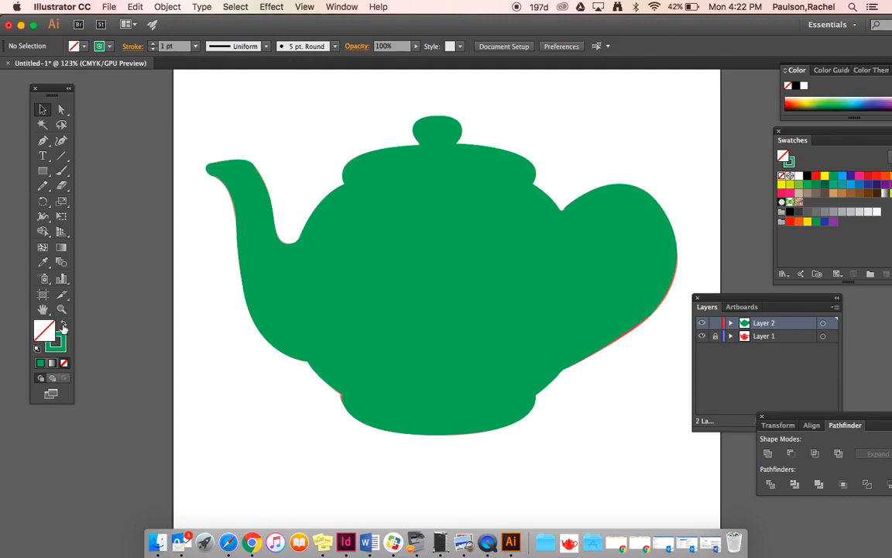
left_click(429, 247)
left_click(64, 325)
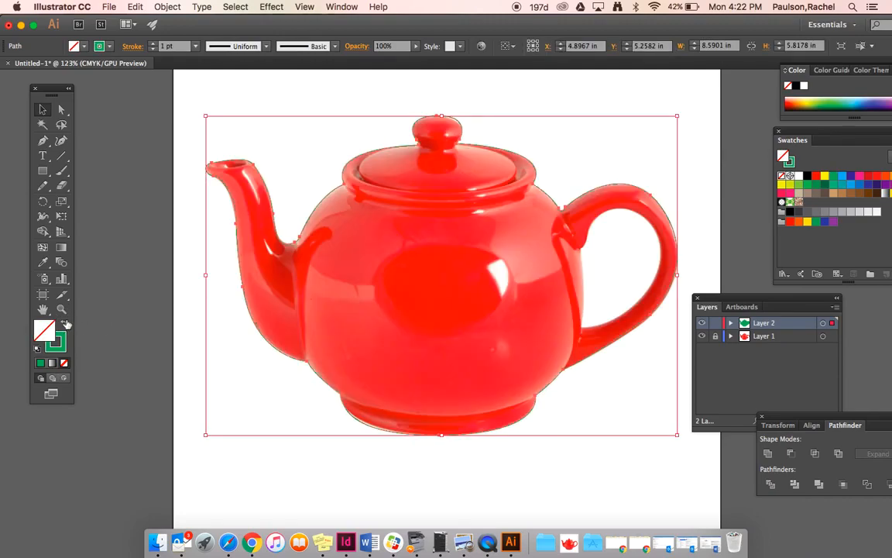
left_click(709, 245)
Trace the handle opening with the Pen tool from the upper body joint, over its top curve and down its outer side
key("super+equal")
key("super+equal")
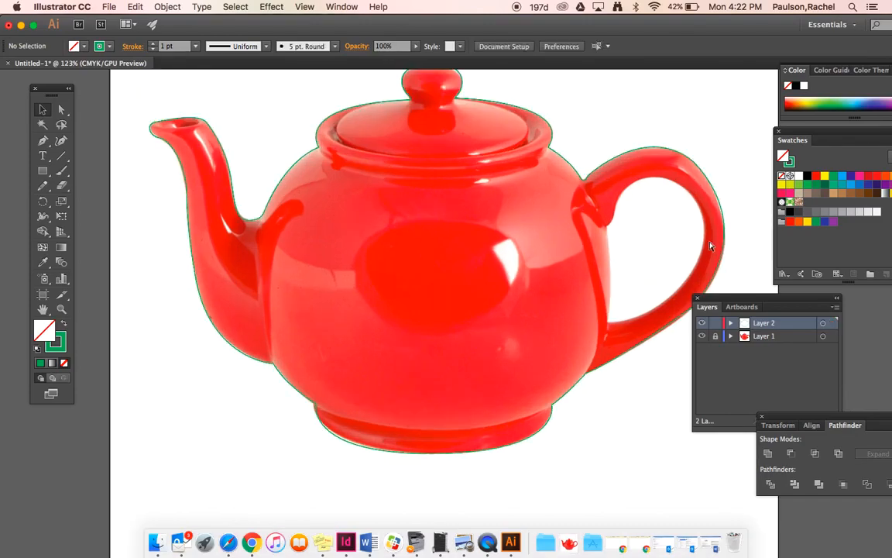
scroll(709, 245, "right", 2)
scroll(709, 246, "right", 3)
key("super+equal")
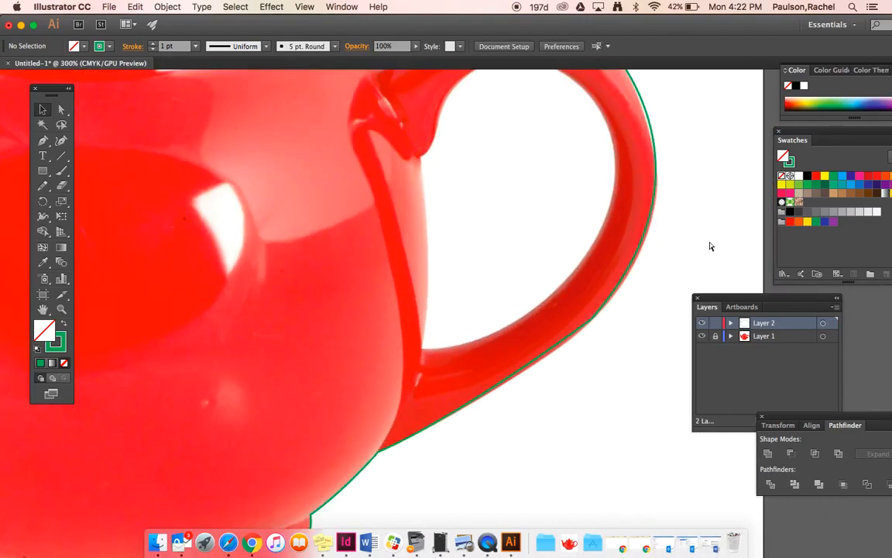
scroll(709, 246, "right", 2)
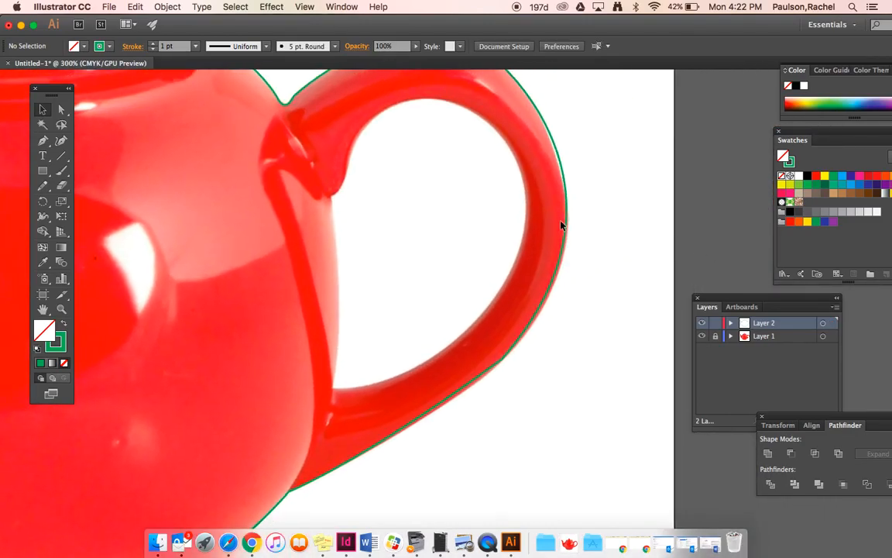
left_click(43, 140)
left_click(332, 200)
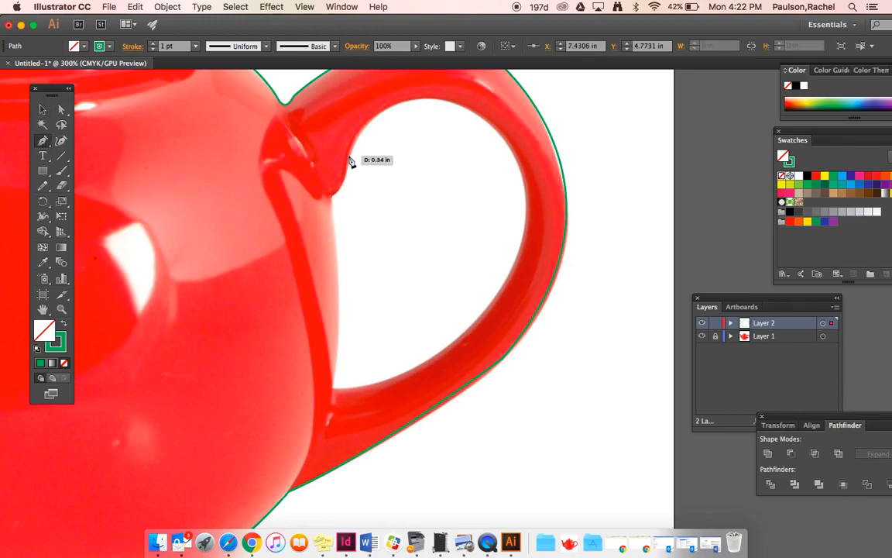
left_click_drag(349, 157, 351, 133)
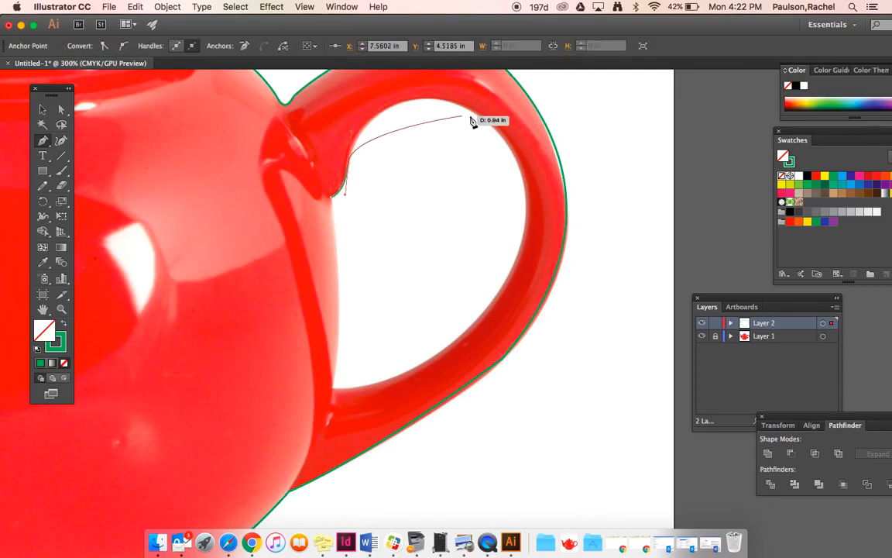
left_click_drag(484, 119, 554, 175)
left_click_drag(513, 282, 512, 281)
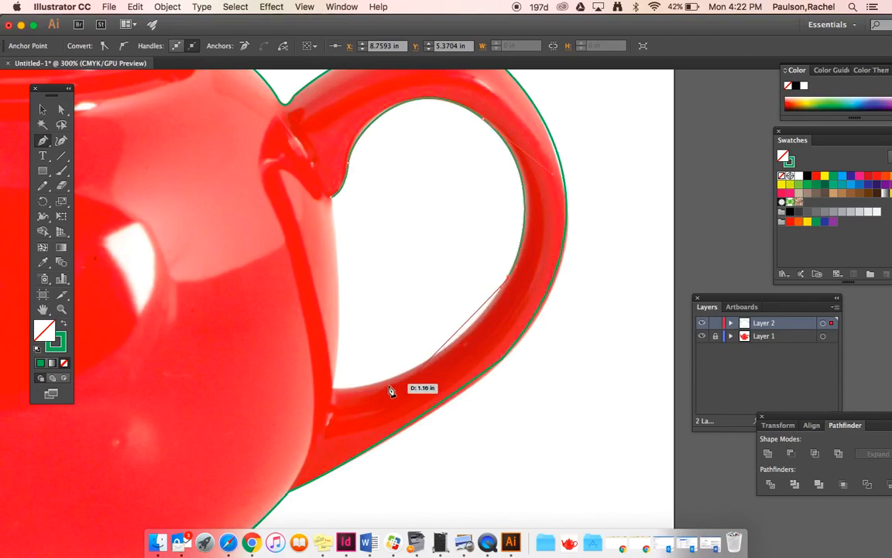
Trace the handle opening's lower edge and its side along the body, close the path at its starting point, and deselect it
left_click_drag(335, 393, 229, 396)
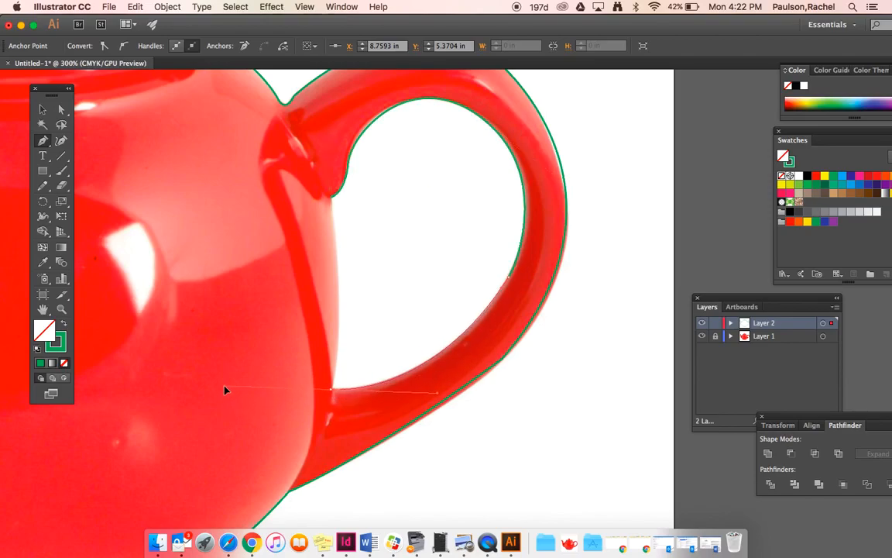
left_click(332, 390)
left_click_drag(333, 197, 318, 127)
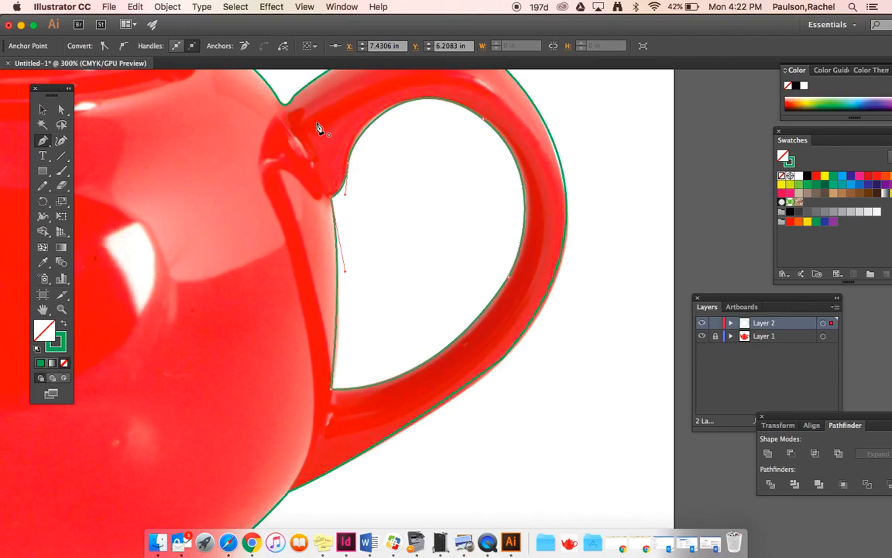
left_click(42, 109)
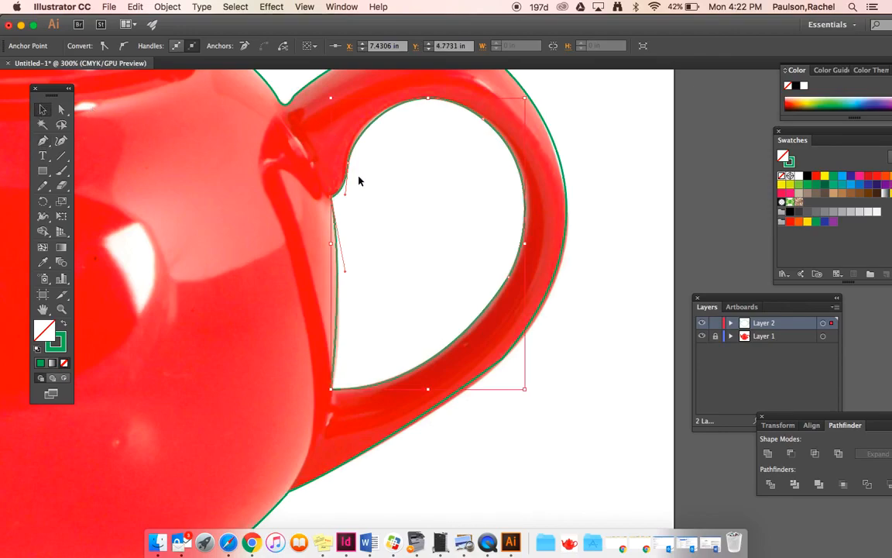
left_click(586, 215)
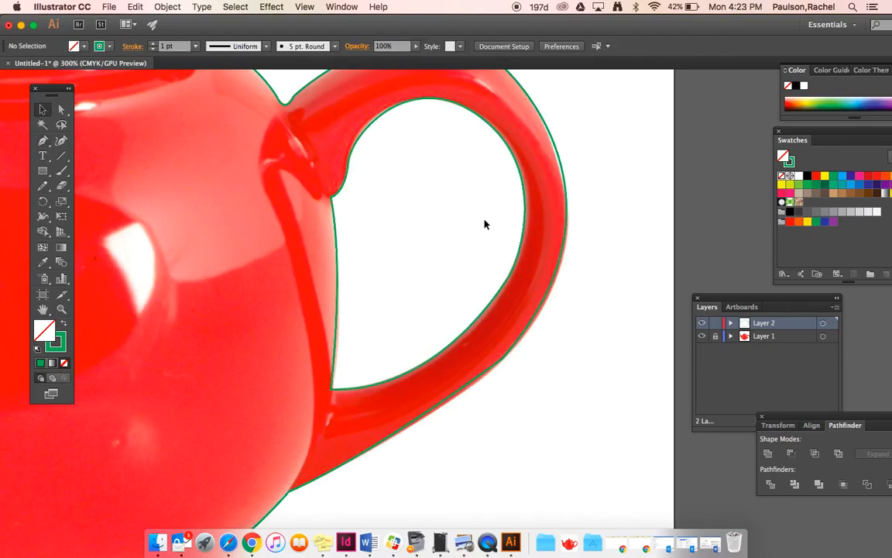
Hide Layer 1 with the teapot photo so only the traced outlines show, with nothing selected
left_click(348, 171)
key("super+minus")
key("super+minus")
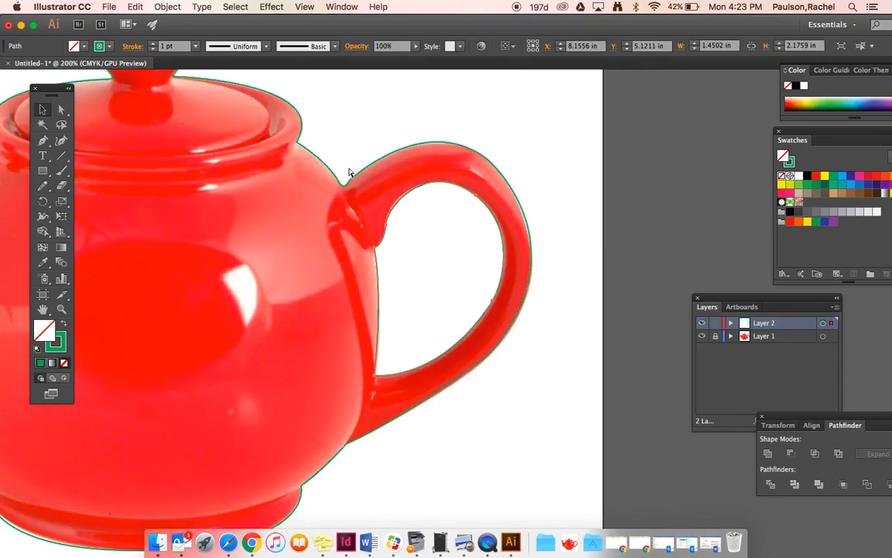
left_click(702, 336)
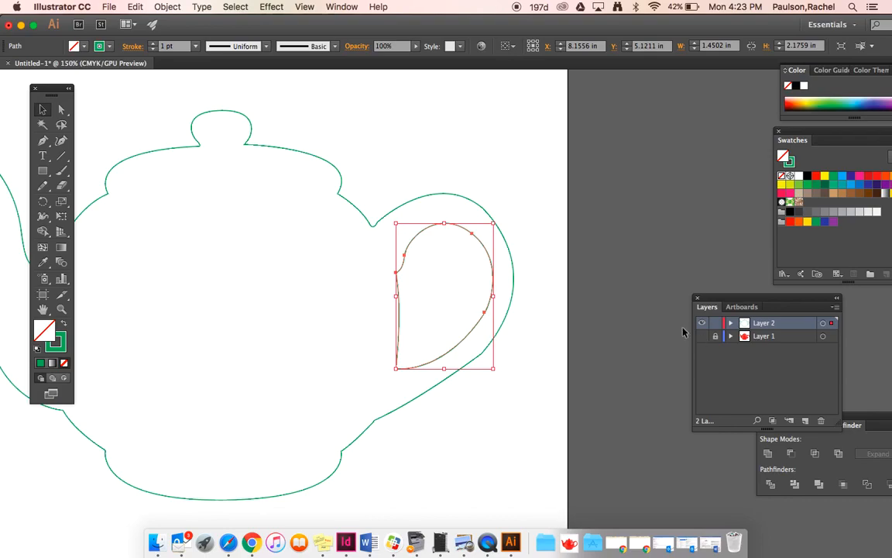
left_click(514, 225)
scroll(514, 225, "left", 5)
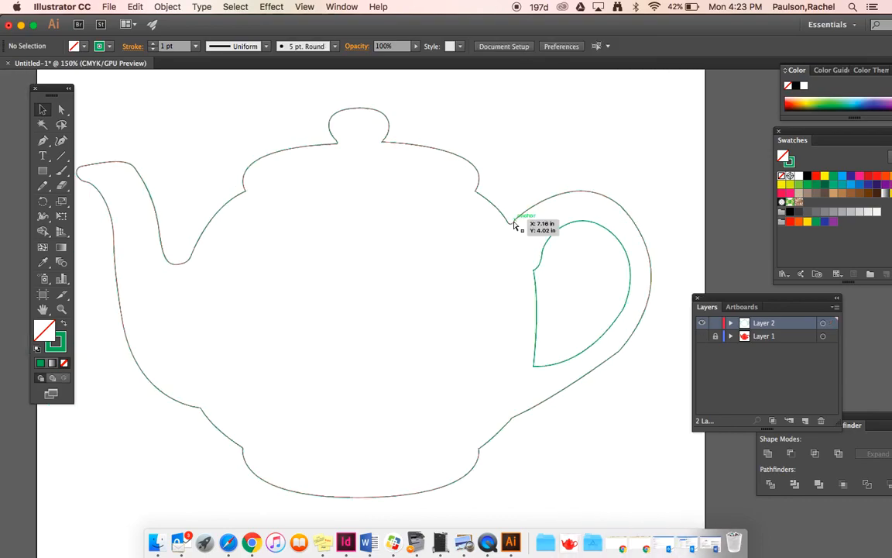
key("super+minus")
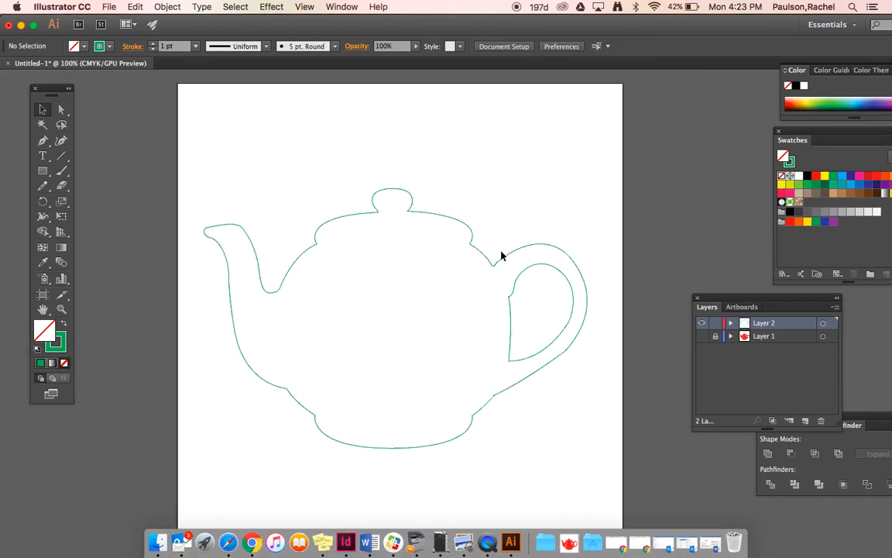
Fill the teapot outline with green and the handle opening with yellow, and deselect them
left_click(517, 256)
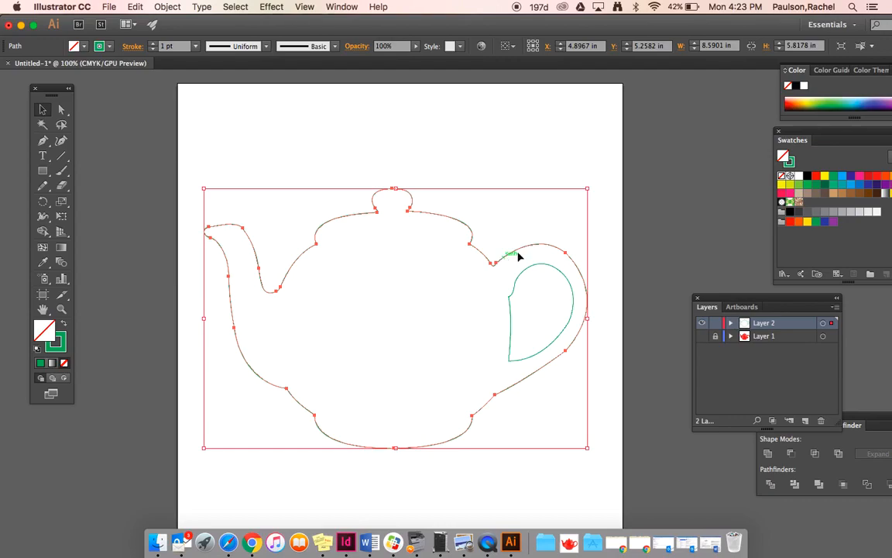
left_click(833, 176)
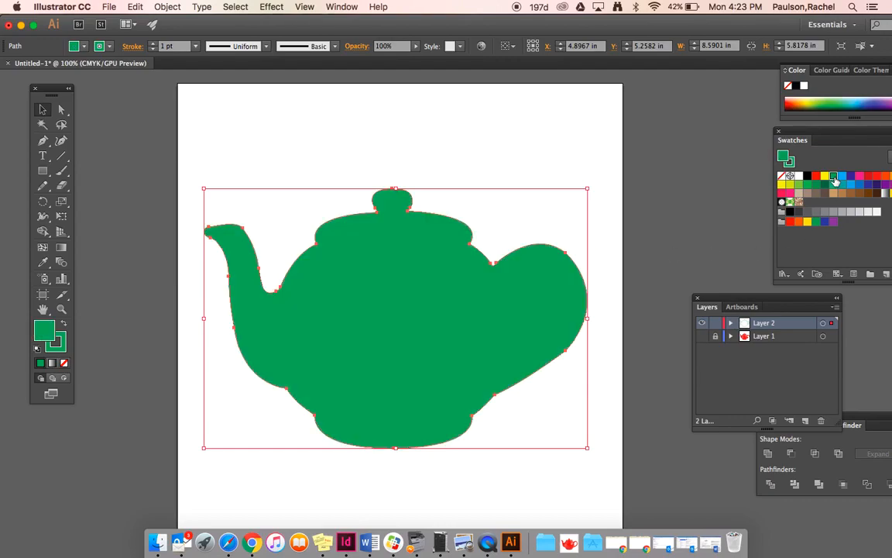
left_click(570, 288)
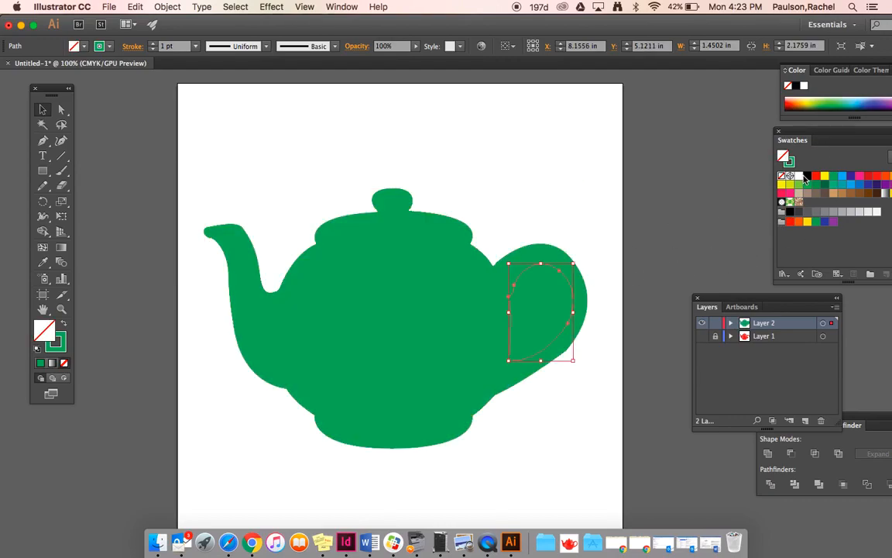
left_click(799, 175)
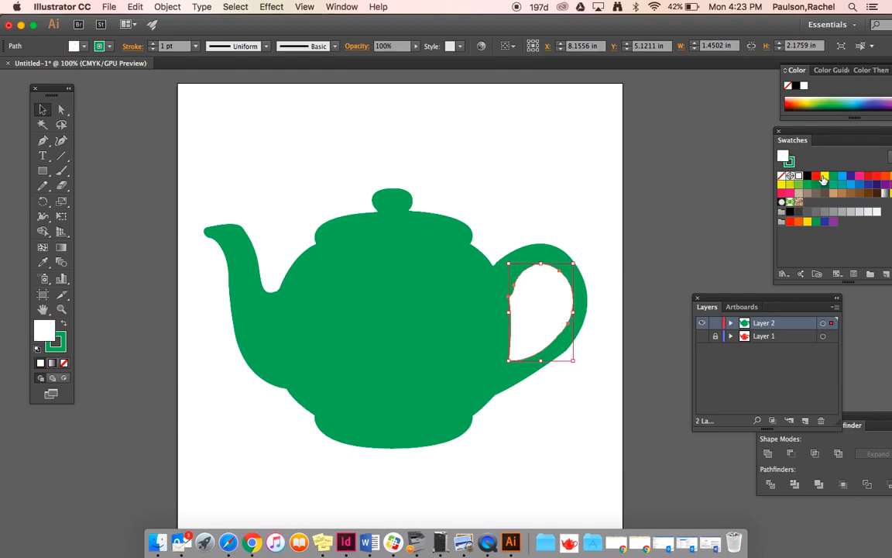
left_click(824, 176)
left_click(549, 181)
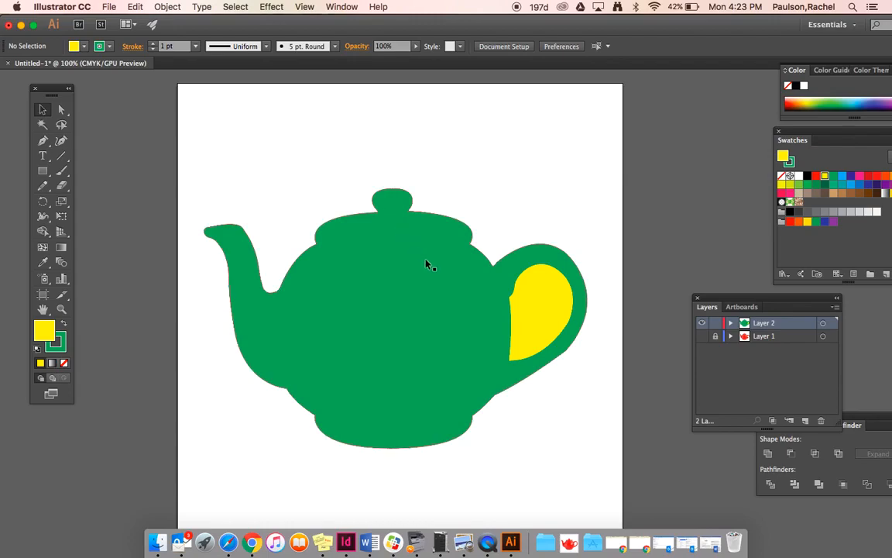
Select the yellow handle opening together with the green teapot body and make them a compound path
left_click(543, 312)
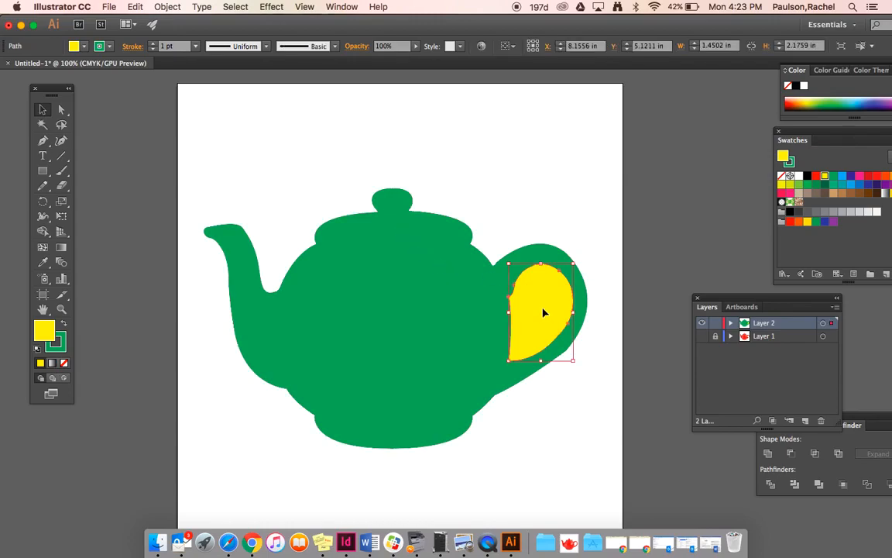
left_click(467, 317, "shift")
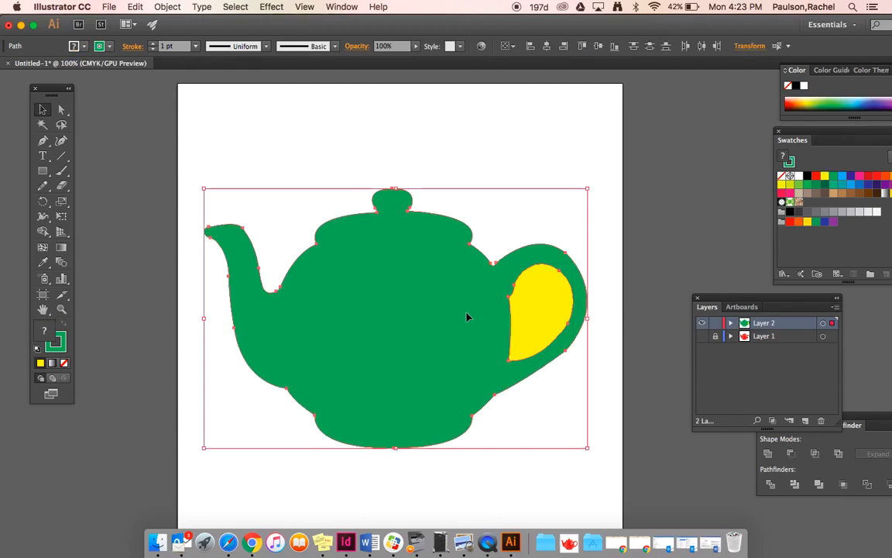
left_click(167, 6)
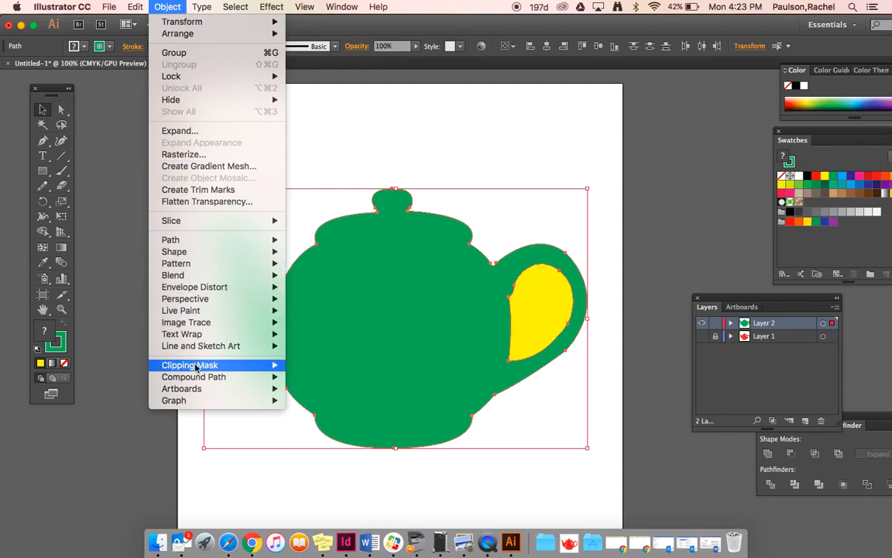
mouse_move(194, 379)
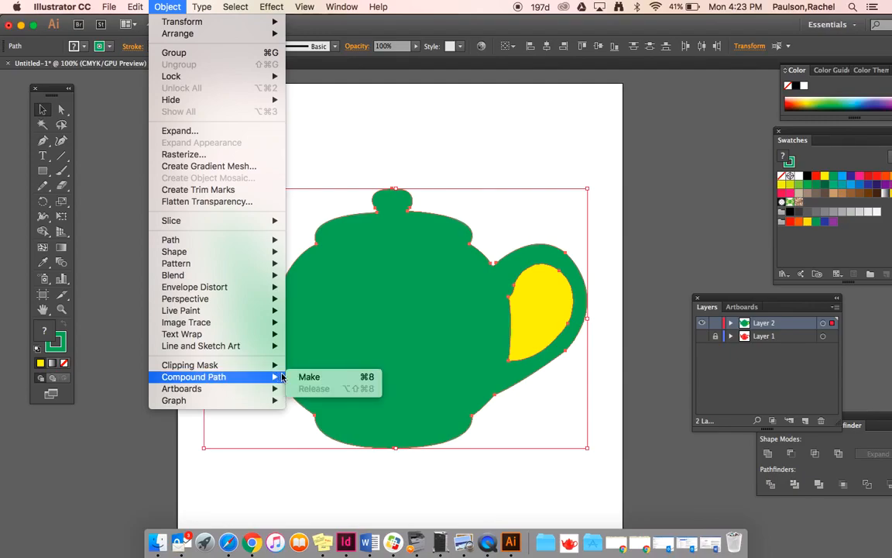
left_click(299, 378)
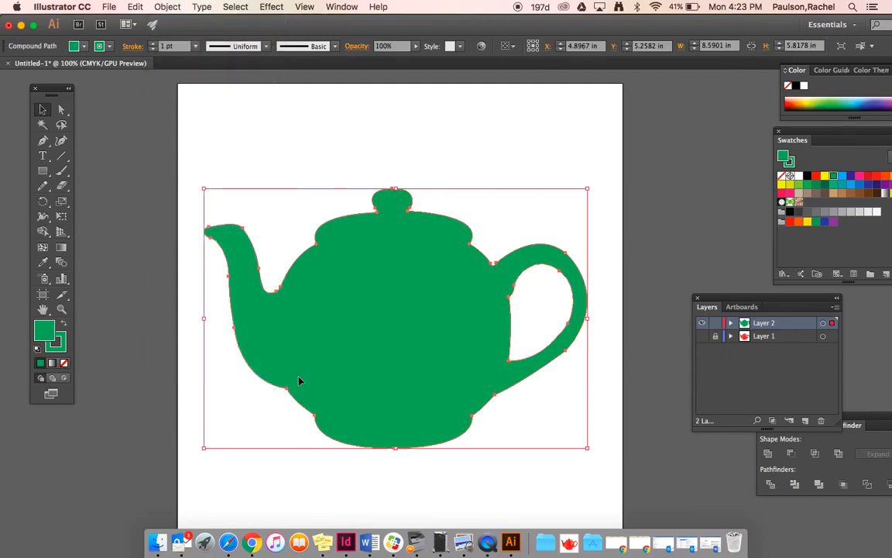
Make Layer 1 with the teapot photo visible again beneath the green shape
left_click(42, 170)
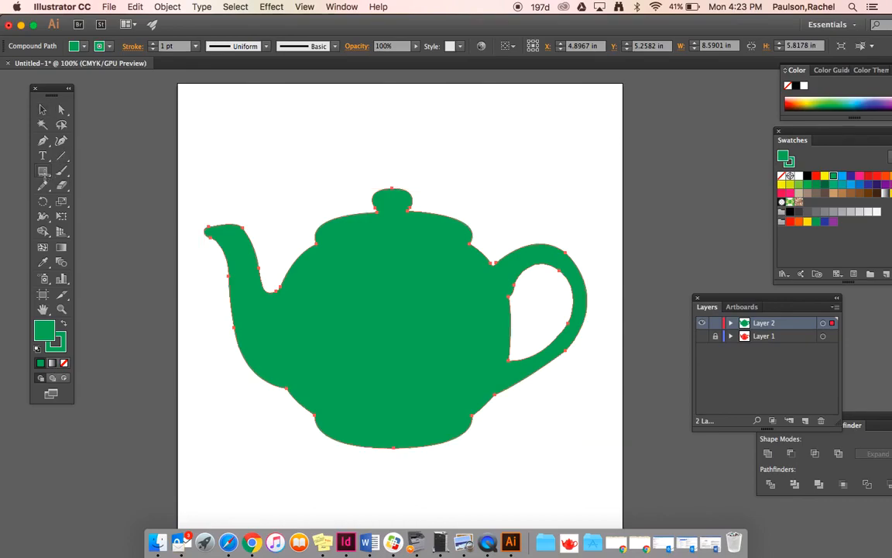
left_click(702, 336)
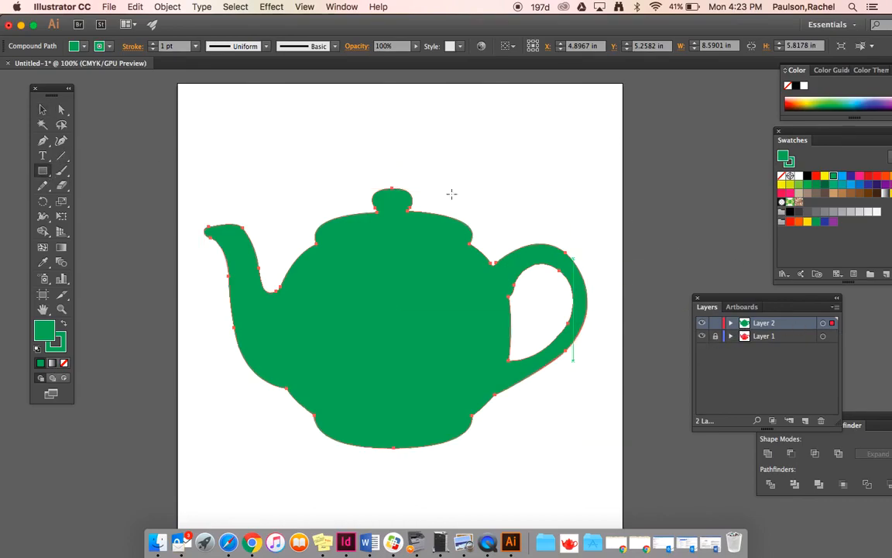
left_click(42, 110)
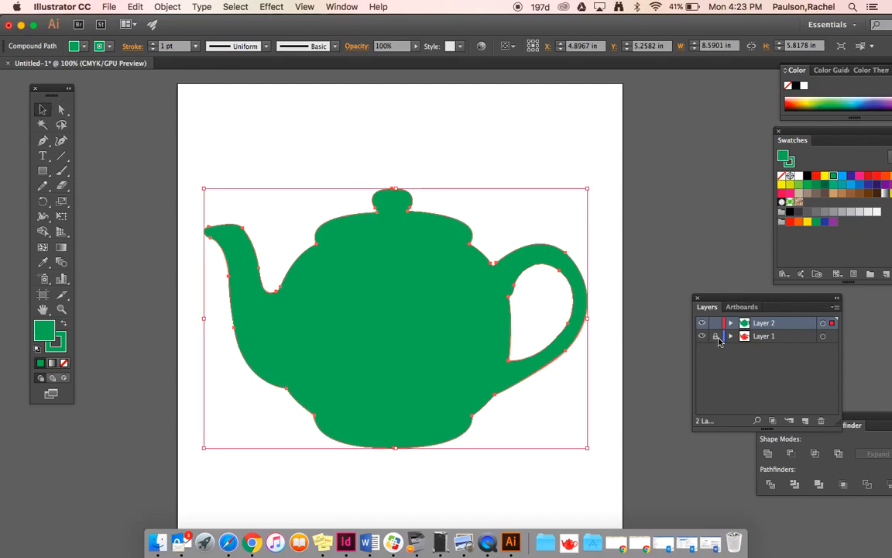
Try shifting the unlocked teapot photo behind the green shape, and undo the moves and the unlocking of Layer 1
left_click_drag(584, 210, 618, 204)
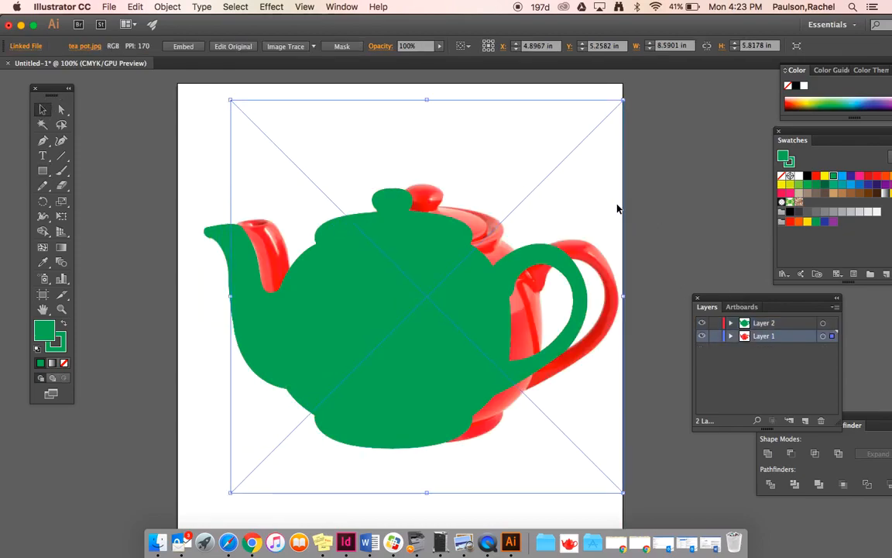
left_click_drag(599, 263, 577, 262)
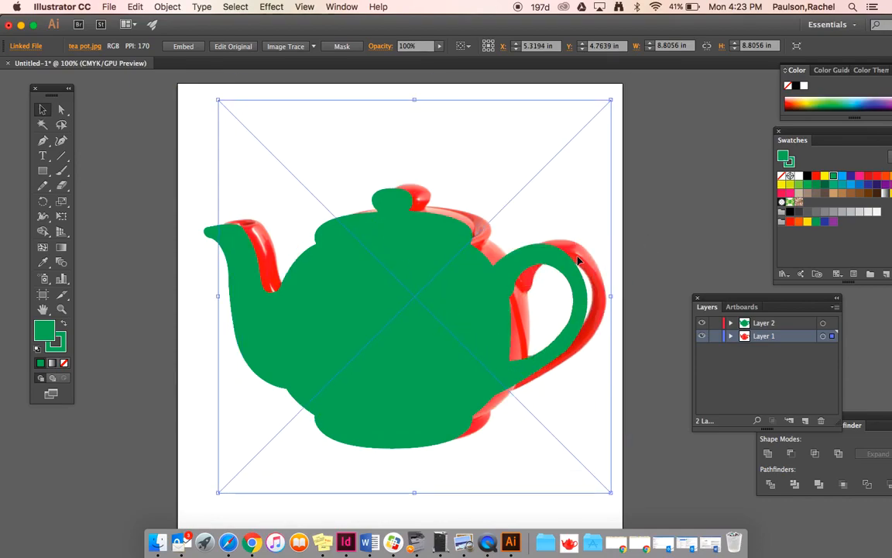
key("super+z")
key("super+z")
key("super+z")
key("super+z")
key("super+z")
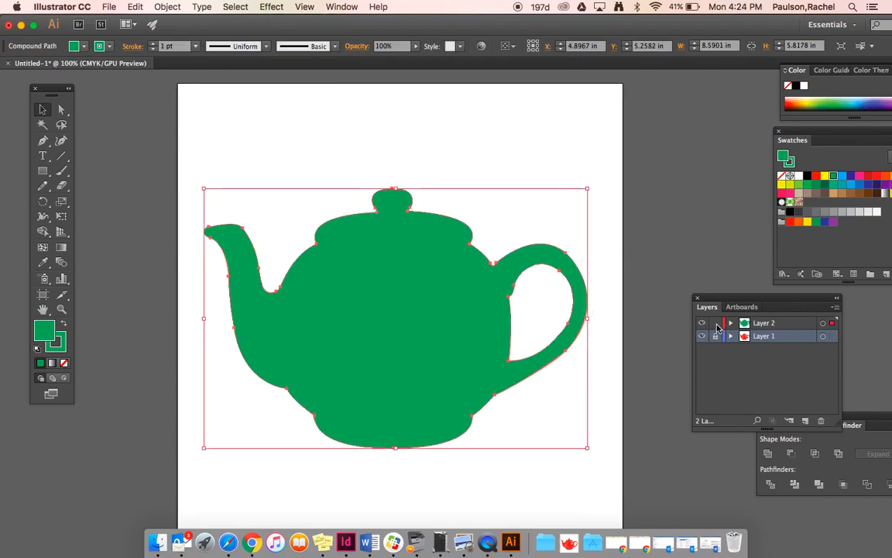
Set the teapot compound path's fill to none, keeping its green stroke
left_click(628, 277)
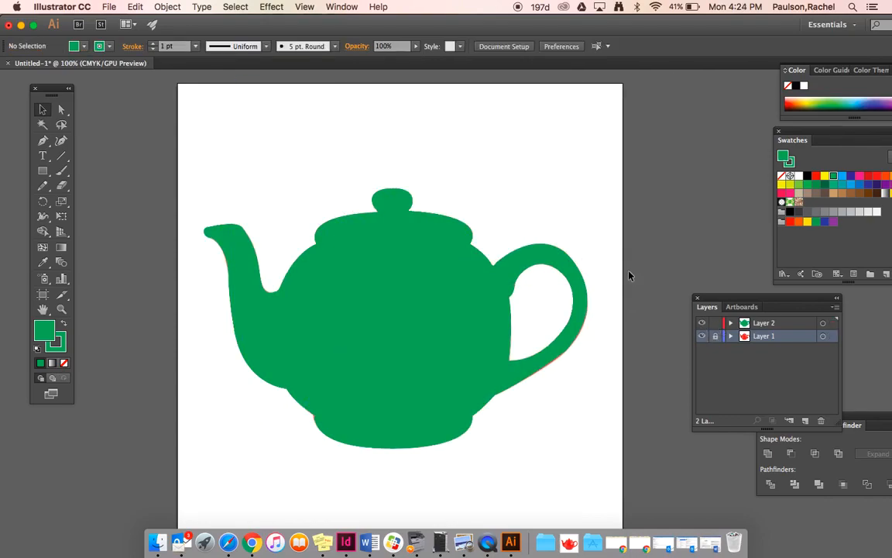
left_click(476, 292)
left_click(64, 362)
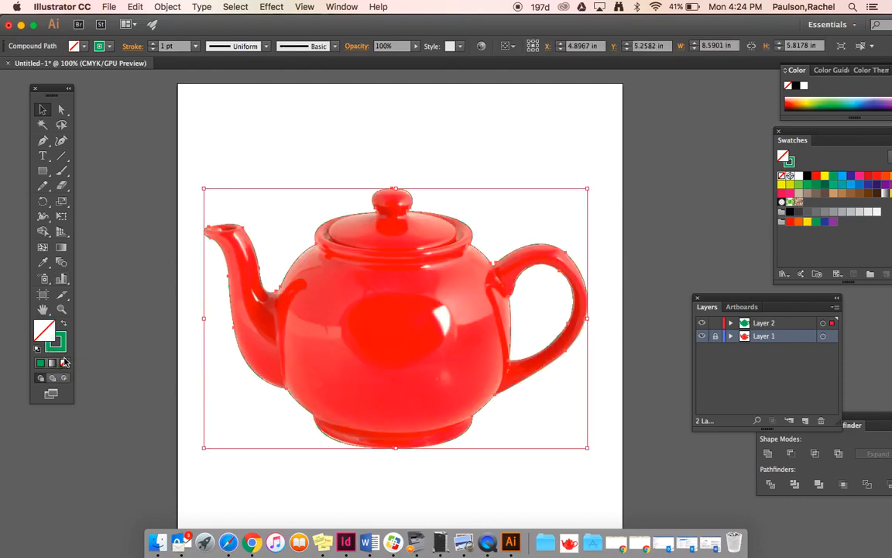
Examine the green outline up close along the lid rim and the handle's upper joint with the body
key("super+equal")
key("super+equal")
key("super+equal")
key("super+equal")
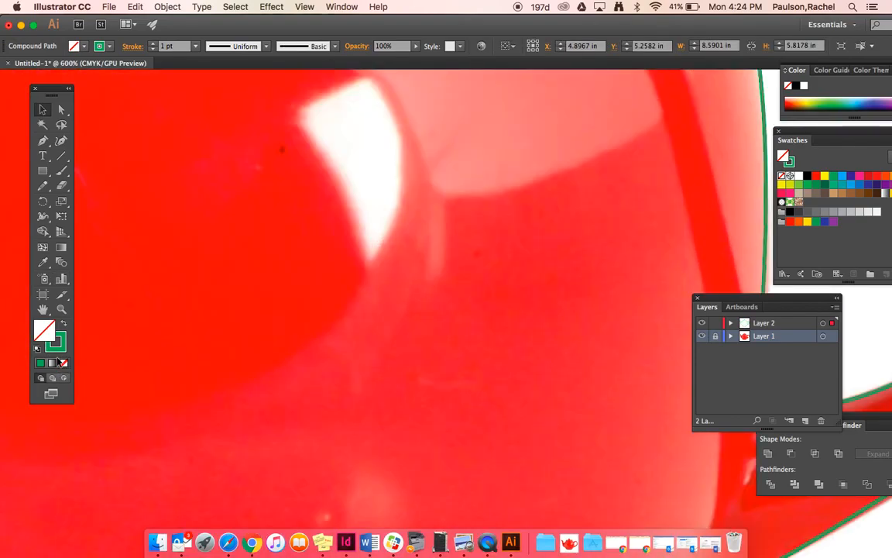
scroll(324, 210, "up", 8)
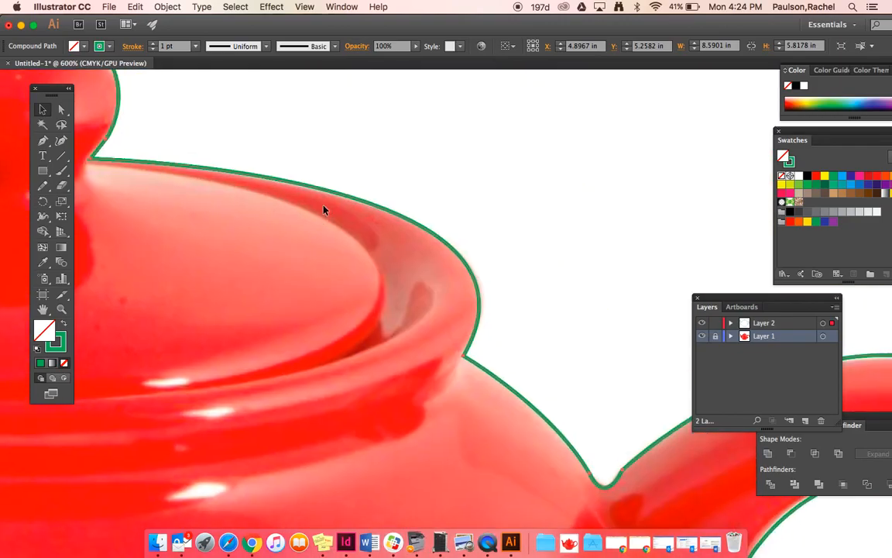
scroll(324, 210, "down", 2)
scroll(323, 205, "right", 3)
scroll(321, 205, "up", 1)
scroll(321, 205, "left", 4)
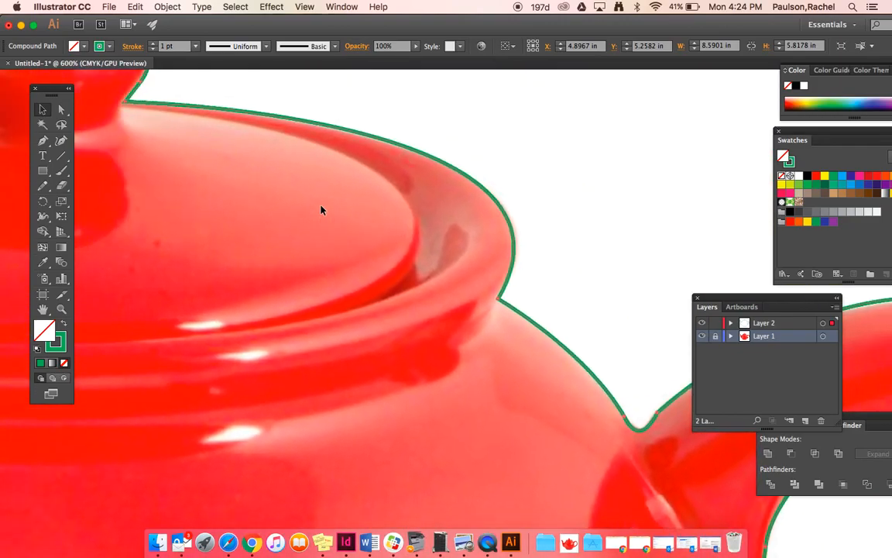
Reshape the teapot handle's lower outer curve by lowering the upper direction handle of its anchor point to follow the photo's edge
scroll(321, 209, "right", 10)
scroll(322, 209, "down", 2)
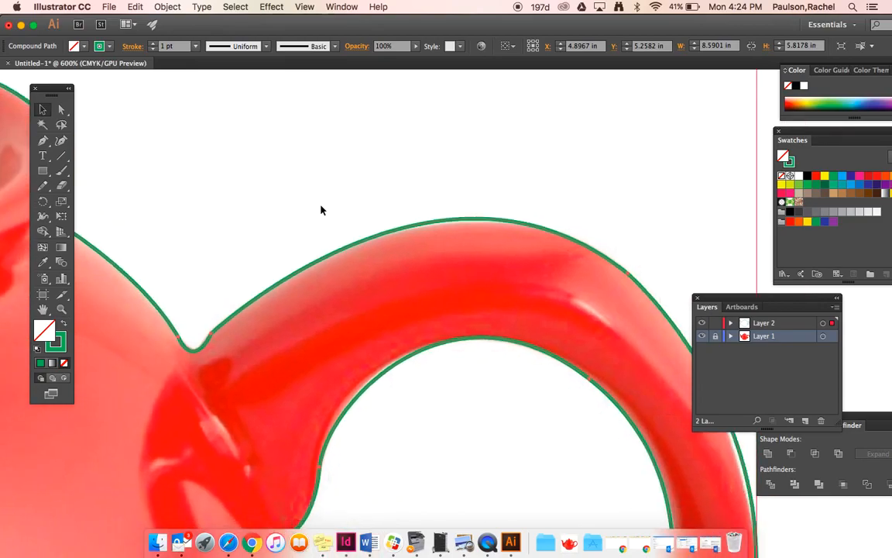
scroll(321, 209, "down", 10)
scroll(321, 209, "right", 3)
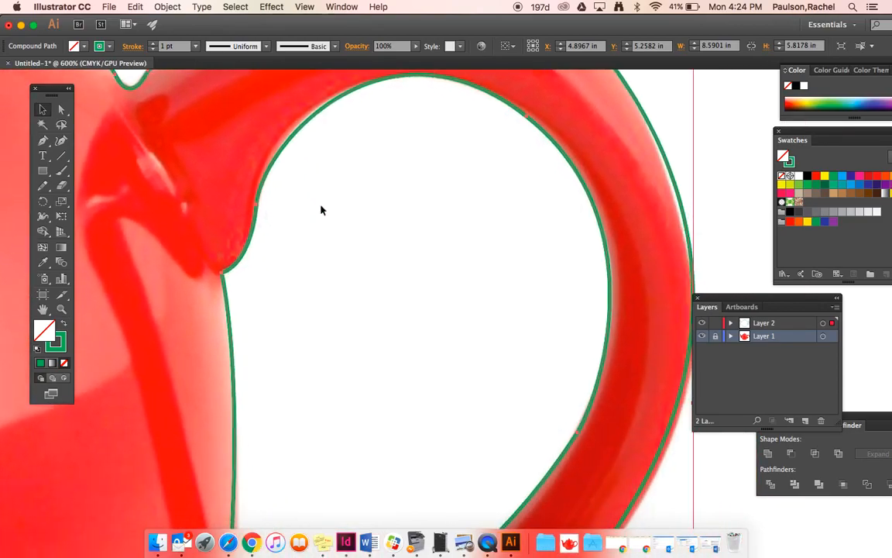
scroll(321, 209, "up", 1)
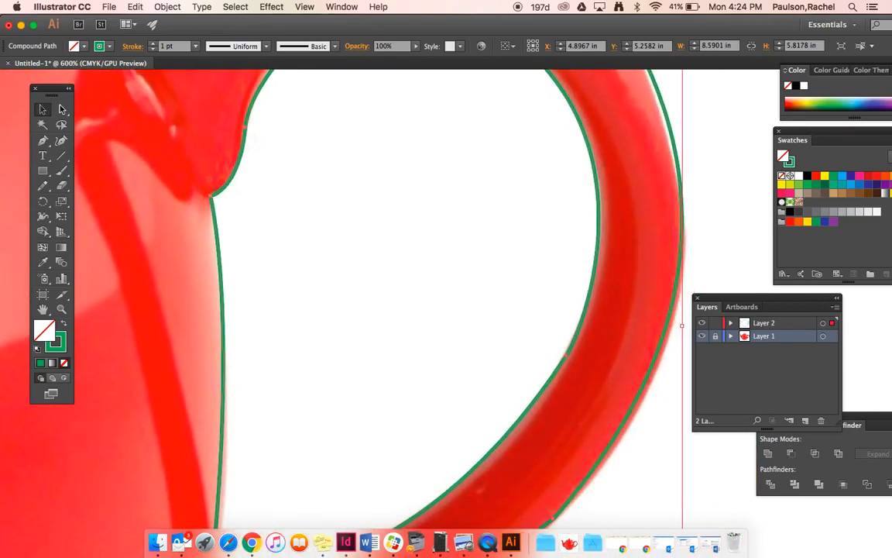
left_click(62, 109)
key("super+minus")
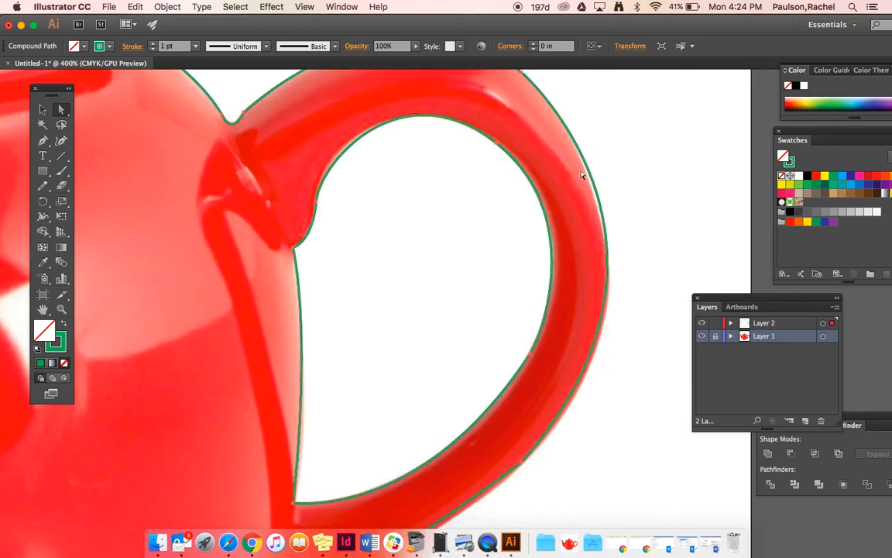
left_click(644, 262)
scroll(574, 356, "down", 3)
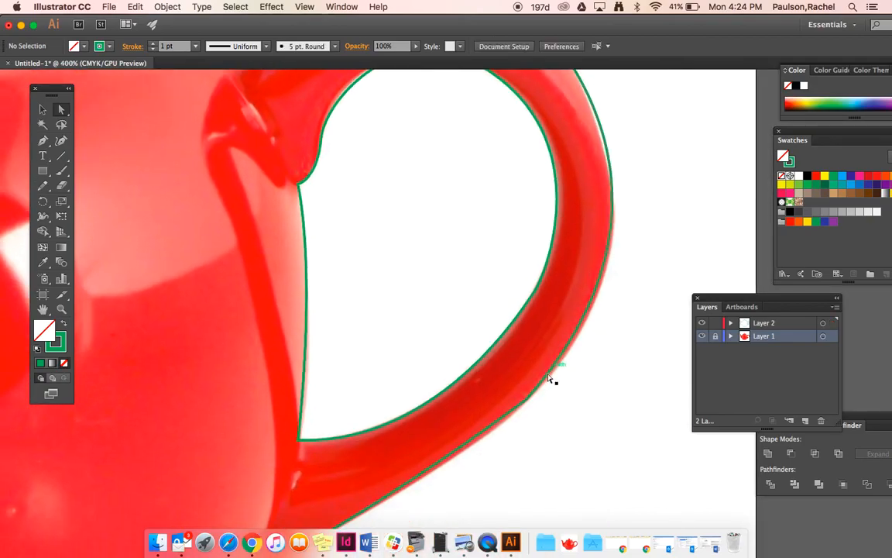
left_click(520, 409)
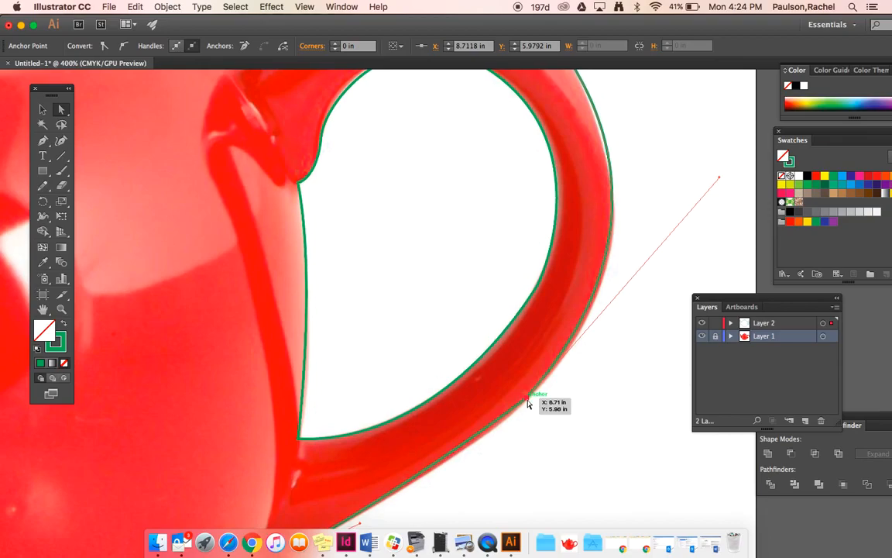
scroll(528, 404, "down", 1)
scroll(528, 404, "right", 2)
scroll(528, 405, "up", 2)
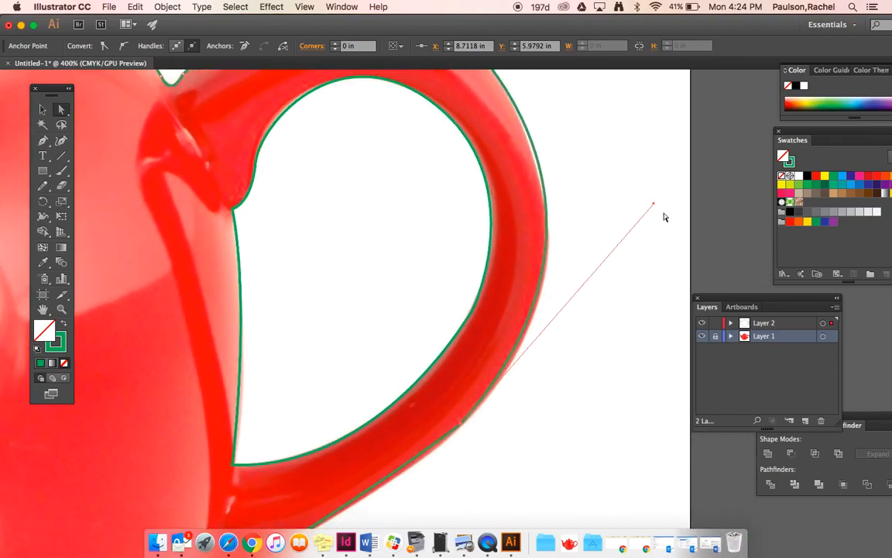
left_click_drag(655, 205, 655, 231)
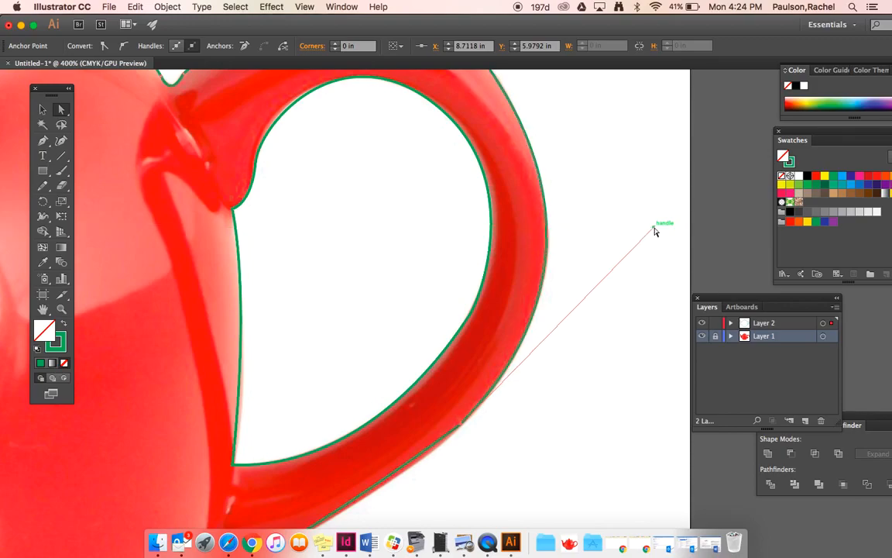
Lengthen the direction handle at the handle's lower joint with the body so the outline follows the underside, and deselect the path
scroll(588, 257, "down", 5)
scroll(588, 257, "left", 2)
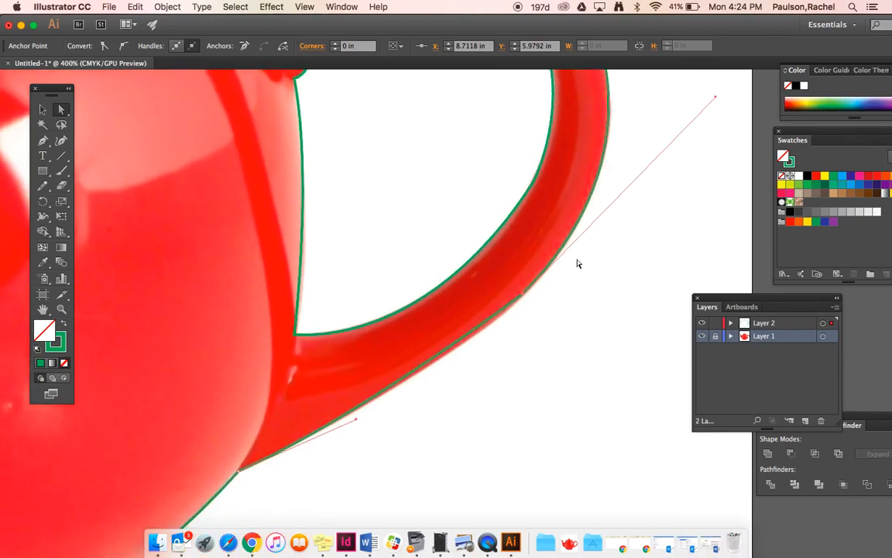
left_click_drag(357, 421, 414, 402)
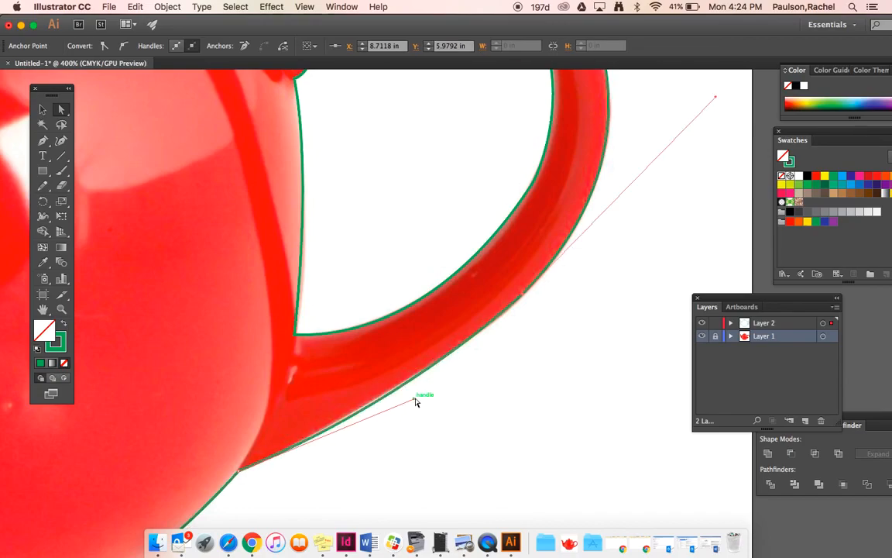
left_click(507, 418)
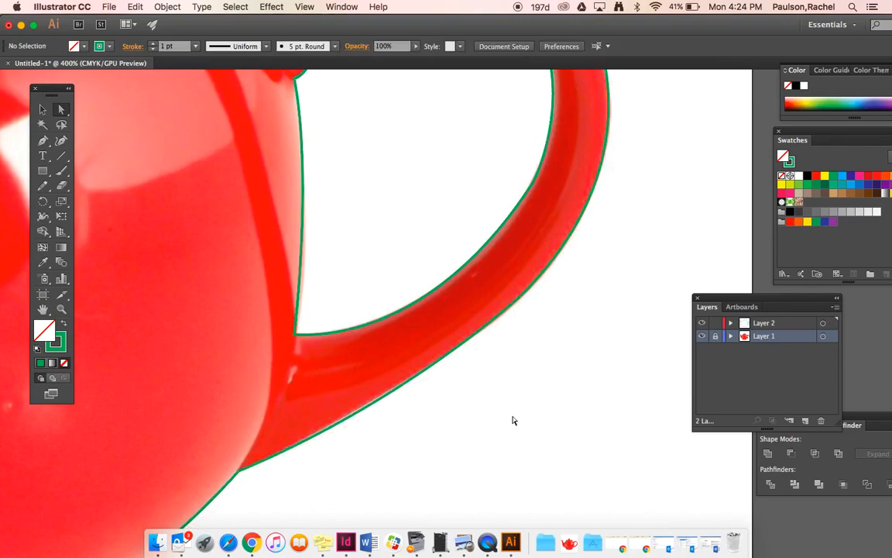
Move the anchor at the left corner of the teapot's foot outward and shorten the bottom anchor's left direction handle to fit the base
scroll(512, 421, "down", 5)
scroll(512, 420, "left", 3)
scroll(512, 420, "left", 6)
scroll(511, 421, "down", 4)
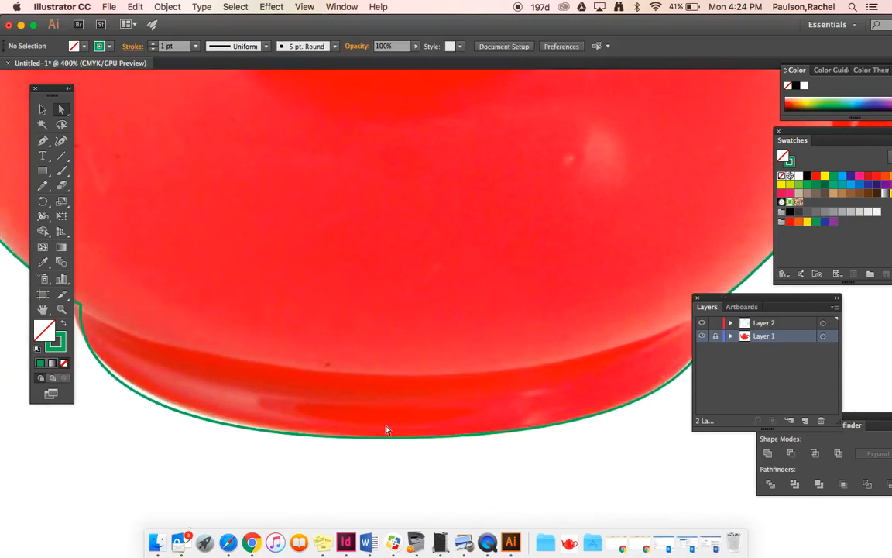
scroll(387, 430, "left", 5)
scroll(387, 430, "down", 1)
left_click(169, 302)
left_click_drag(169, 305, 162, 303)
left_click_drag(140, 438, 155, 430)
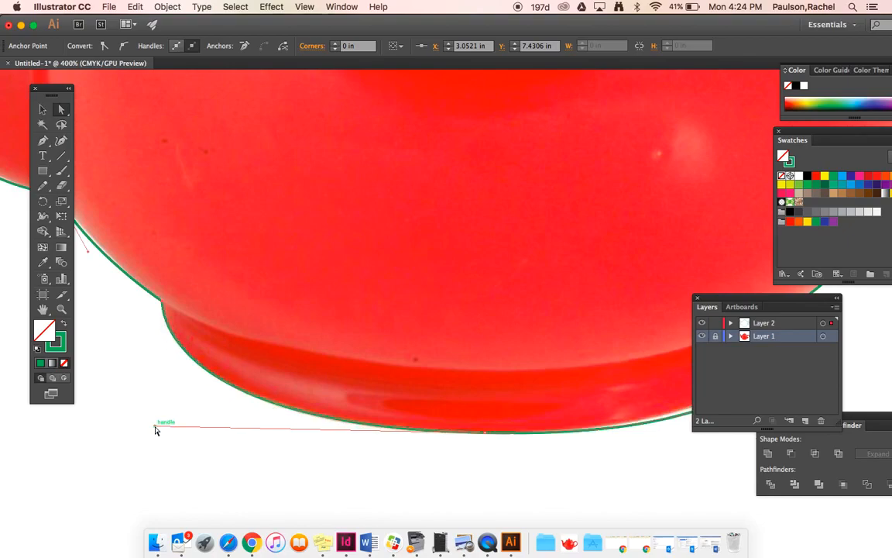
Shorten the direction handle controlling the right side of the foot's curve so the outline hugs the base
scroll(324, 382, "right", 10)
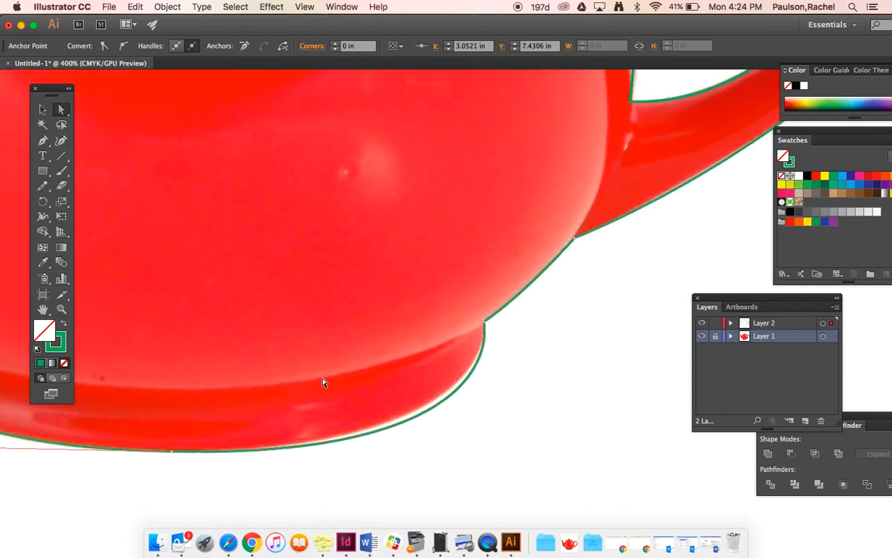
left_click(484, 321)
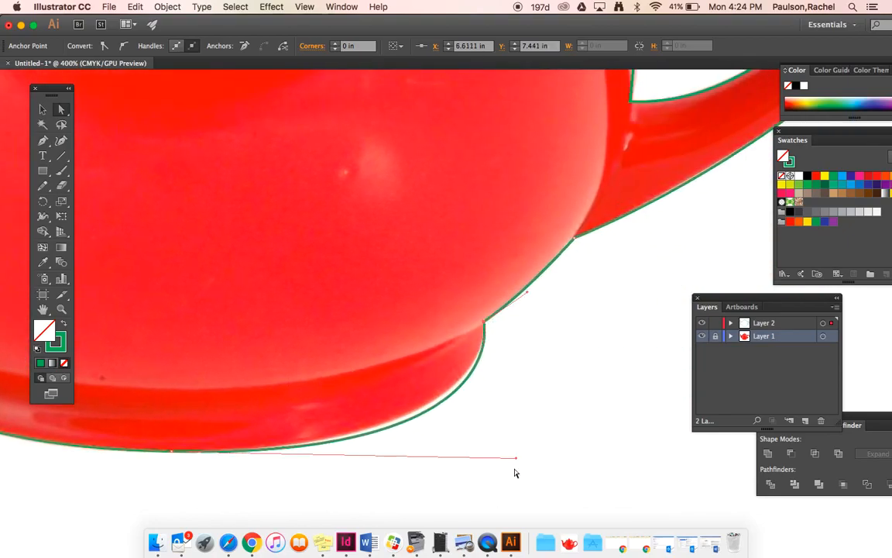
left_click_drag(518, 461, 501, 461)
scroll(501, 461, "left", 10)
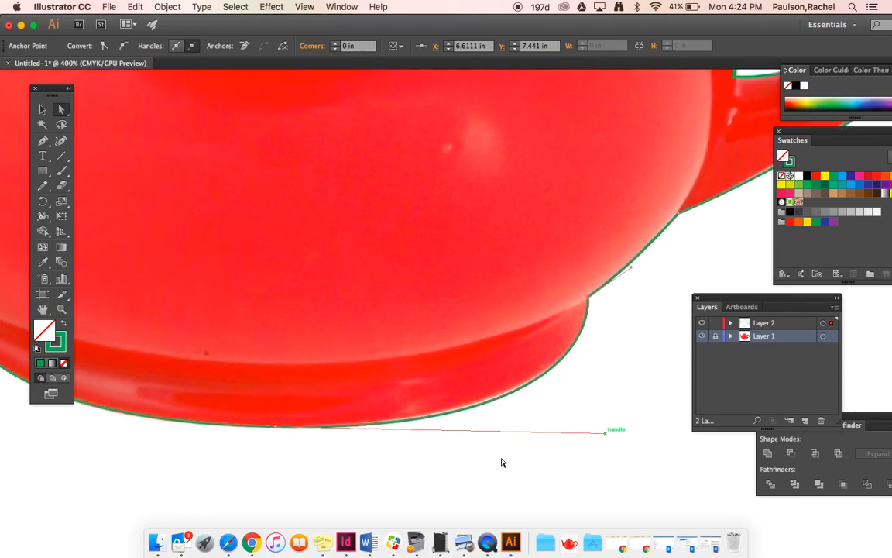
Adjust the direction handle at the upper anchor of the spout's tip to tighten the curve around the lip, and deselect the path
scroll(502, 462, "left", 5)
scroll(501, 463, "up", 10)
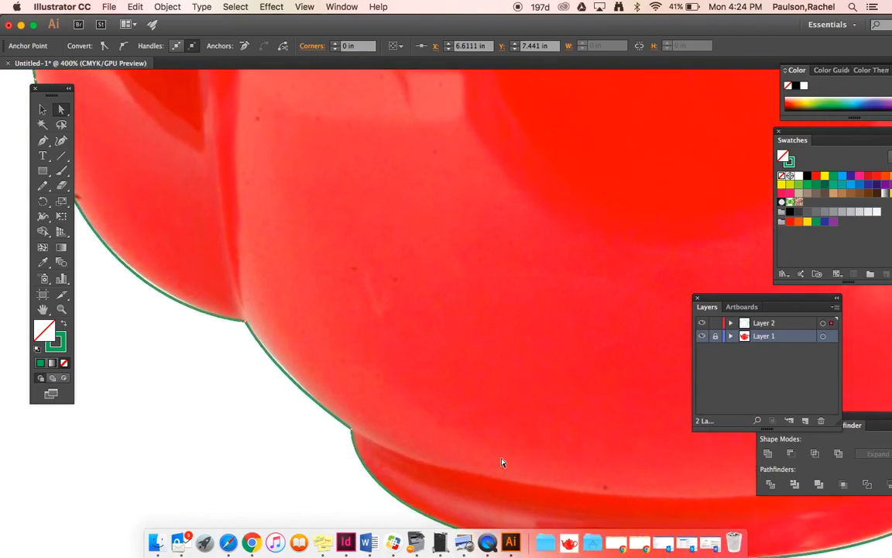
scroll(501, 463, "up", 2)
scroll(502, 462, "up", 10)
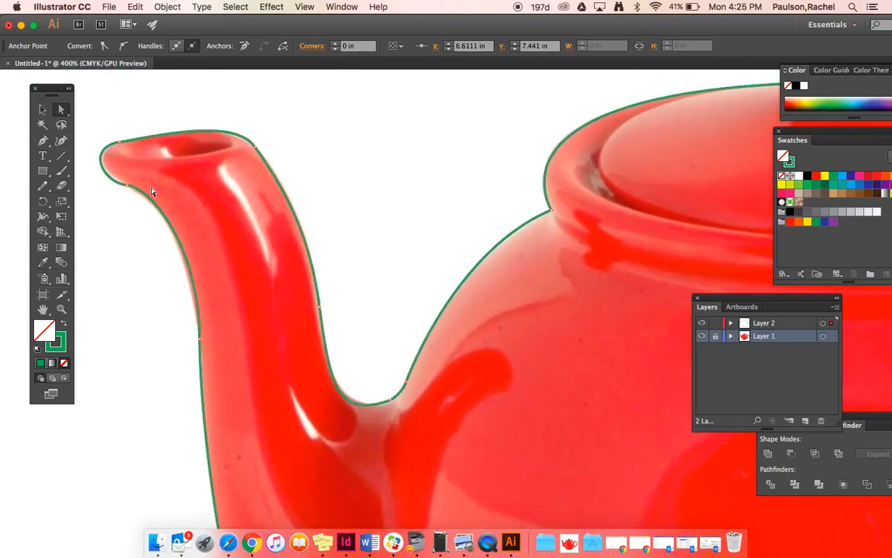
left_click(124, 183)
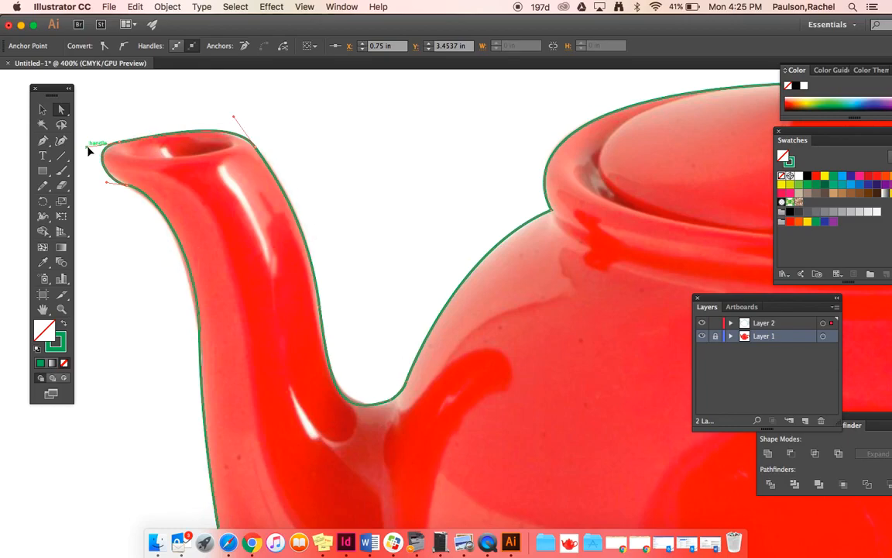
left_click(329, 209)
Hide Layer 1 with the teapot photo and deselect the green outline
scroll(328, 210, "right", 10)
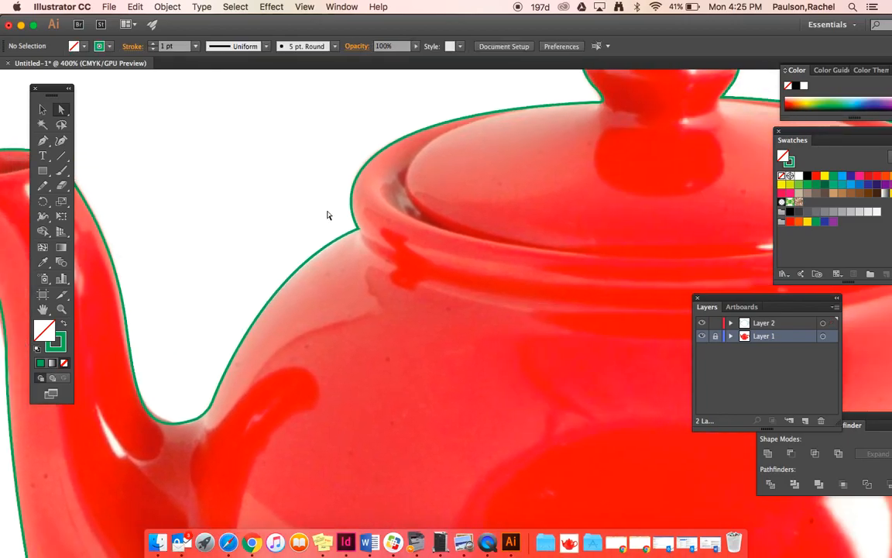
key("super+0")
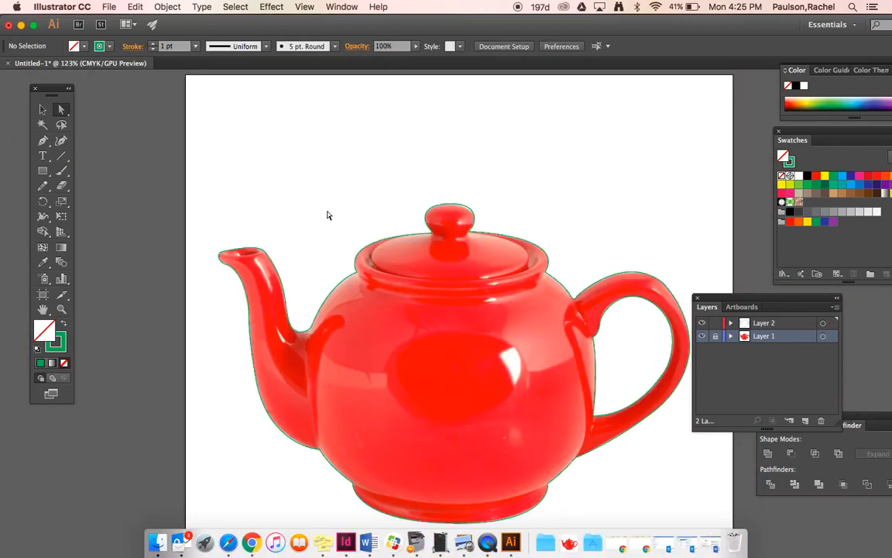
left_click(323, 227)
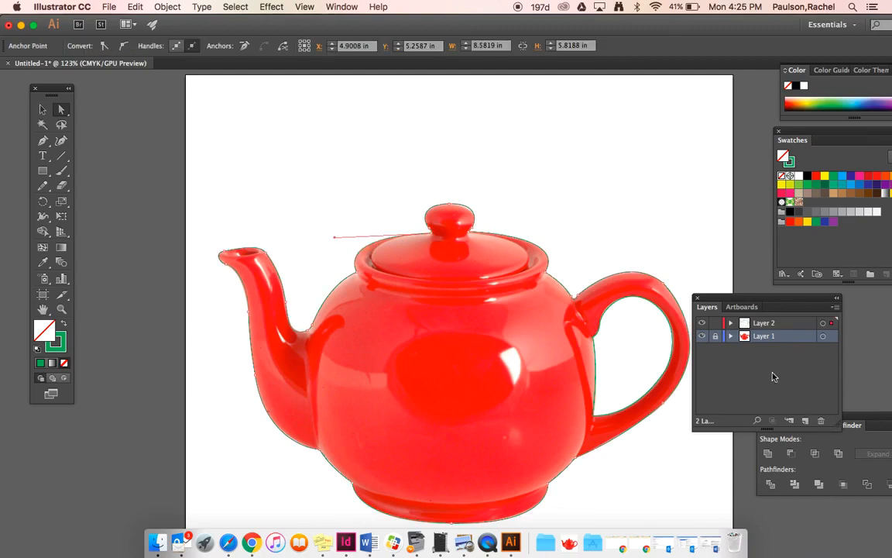
left_click(701, 338)
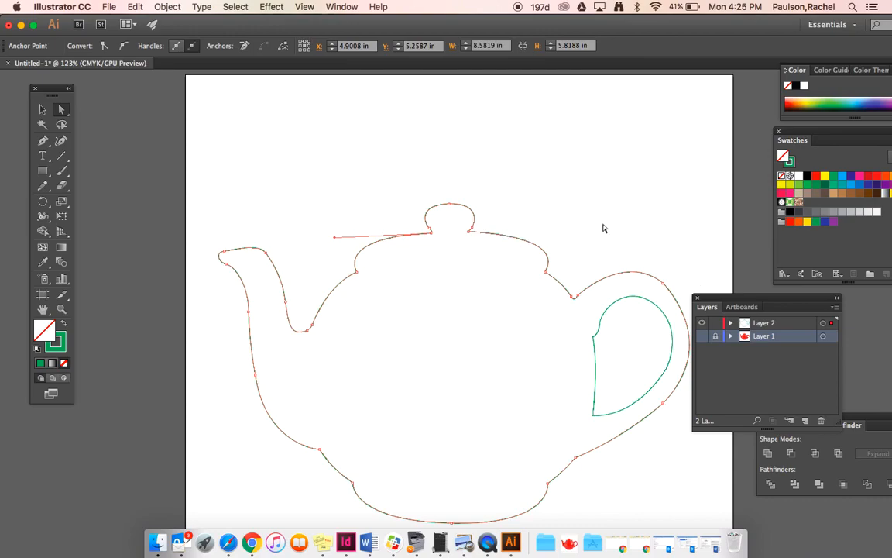
left_click(457, 192)
Swap the fill and stroke of the whole teapot compound path to give it a green fill and no stroke, and deselect it
left_click(41, 109)
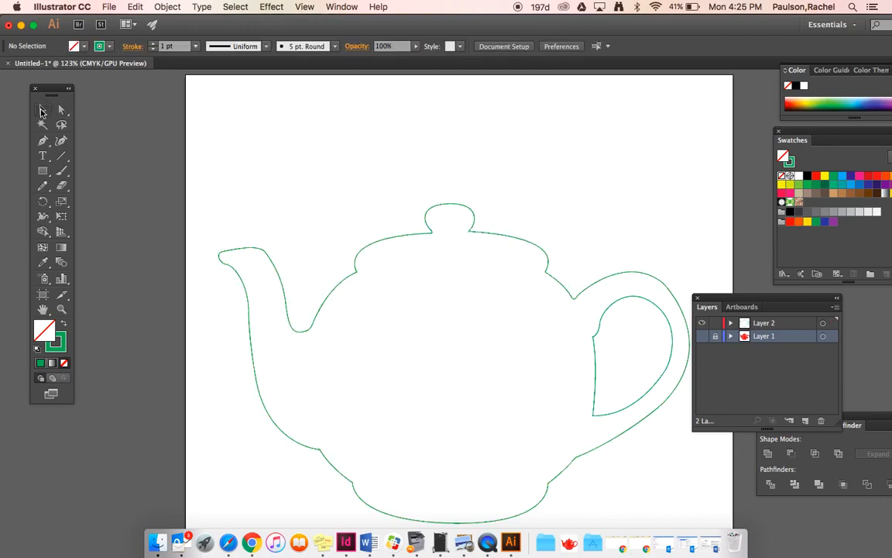
left_click(447, 208)
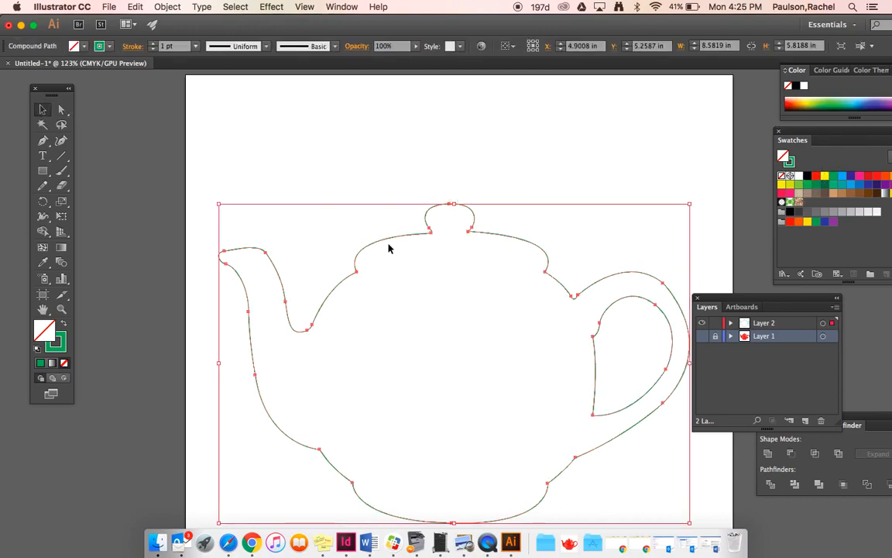
left_click(64, 324)
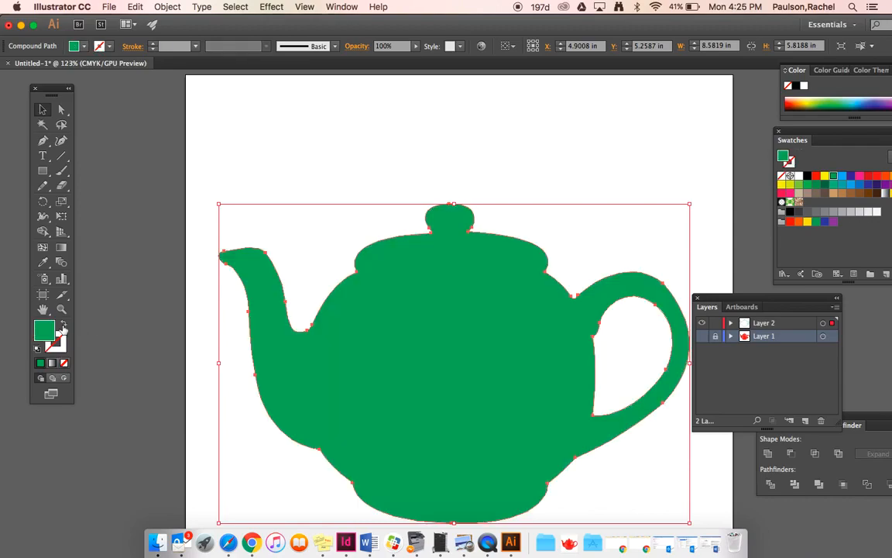
left_click(136, 311)
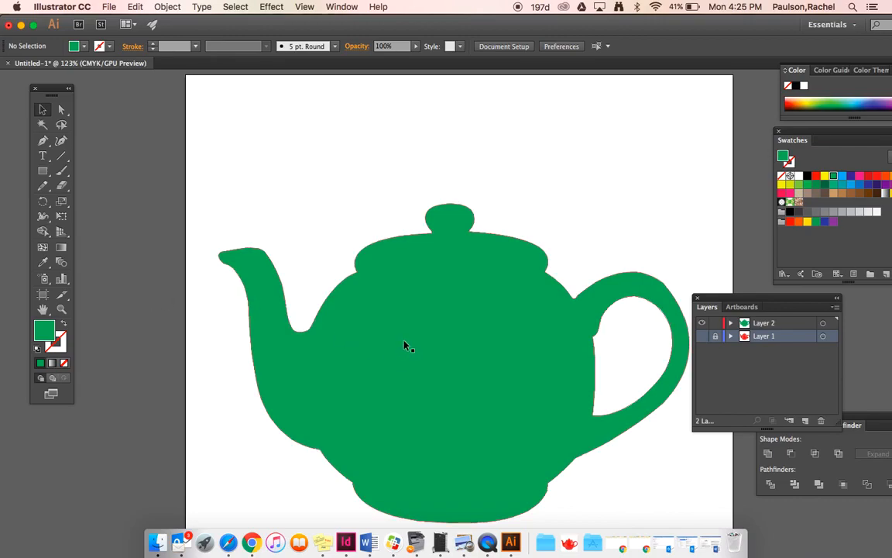
scroll(438, 301, "down", 3)
scroll(437, 302, "right", 1)
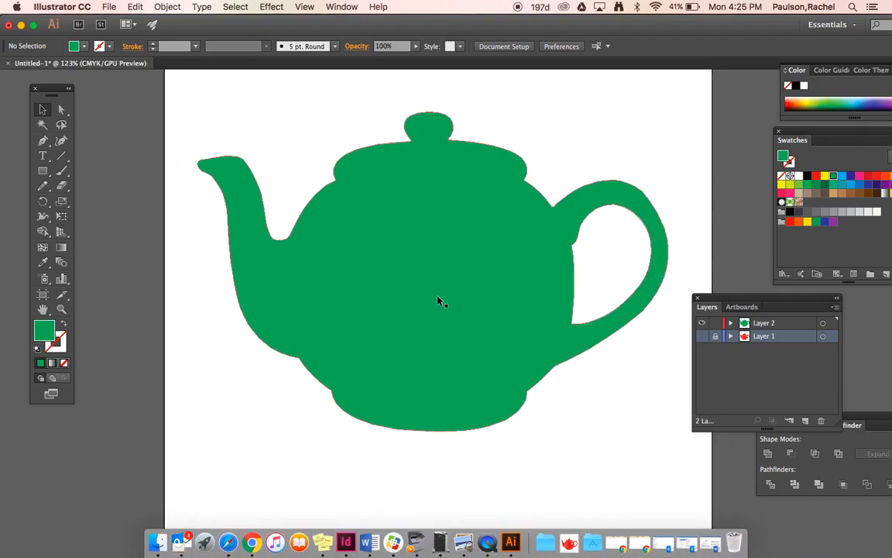
key("super+minus")
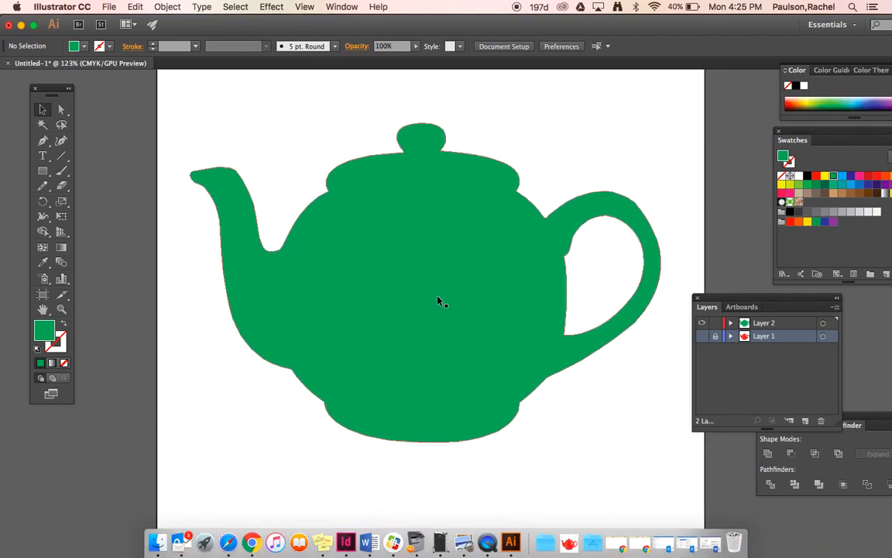